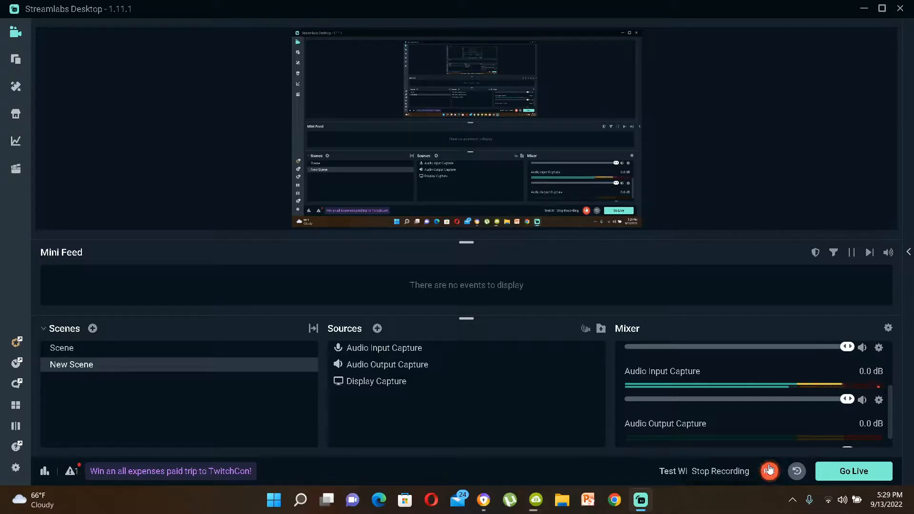
Step: Open the official JoyToKey website from the Google search results for joytokey
{"action": "left_click", "coordinate": [483, 503]}
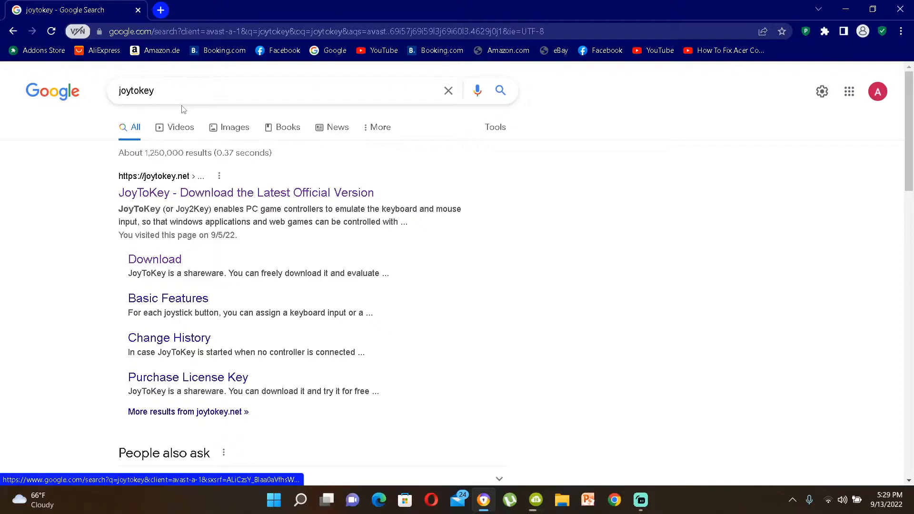
{"action": "left_click_drag", "start_coordinate": [165, 91], "coordinate": [112, 89]}
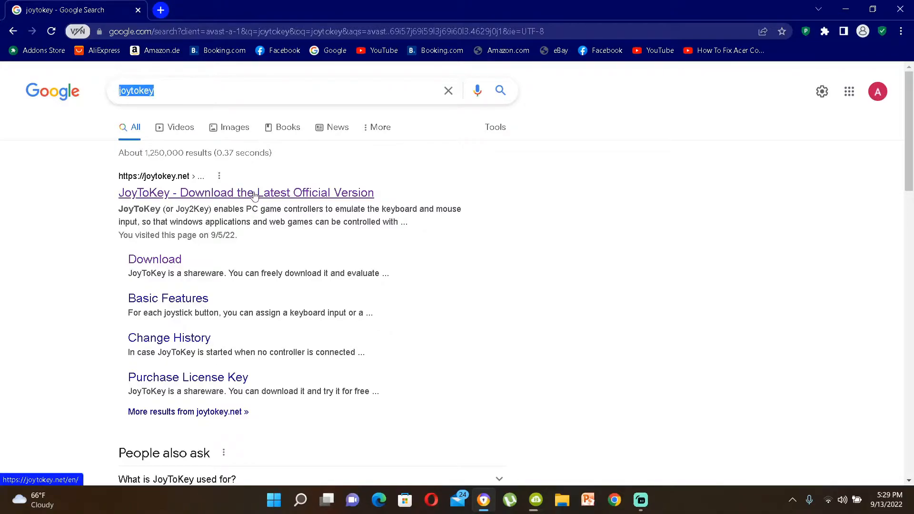
{"action": "left_click", "coordinate": [255, 193]}
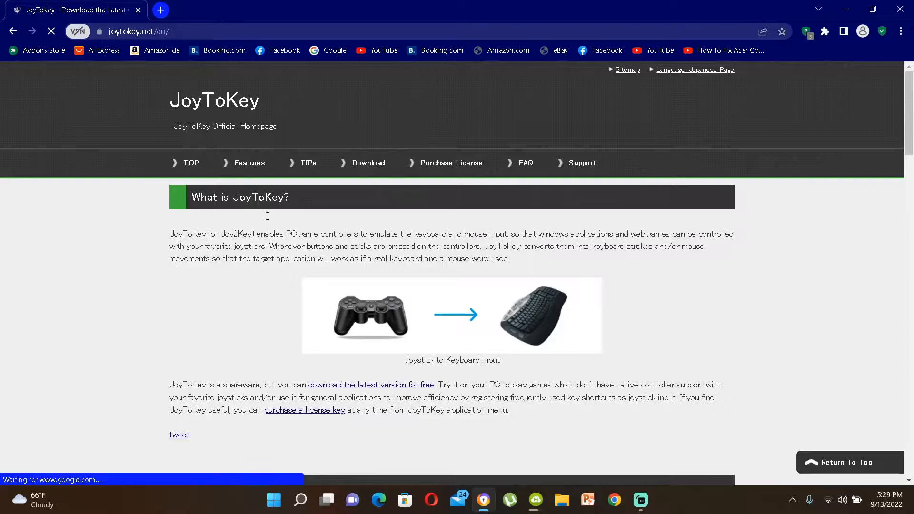
Step: Go to the JoyToKey download page through the latest-version download link on the homepage
{"action": "scroll", "coordinate": [494, 303], "scroll_direction": "down", "scroll_amount": 10}
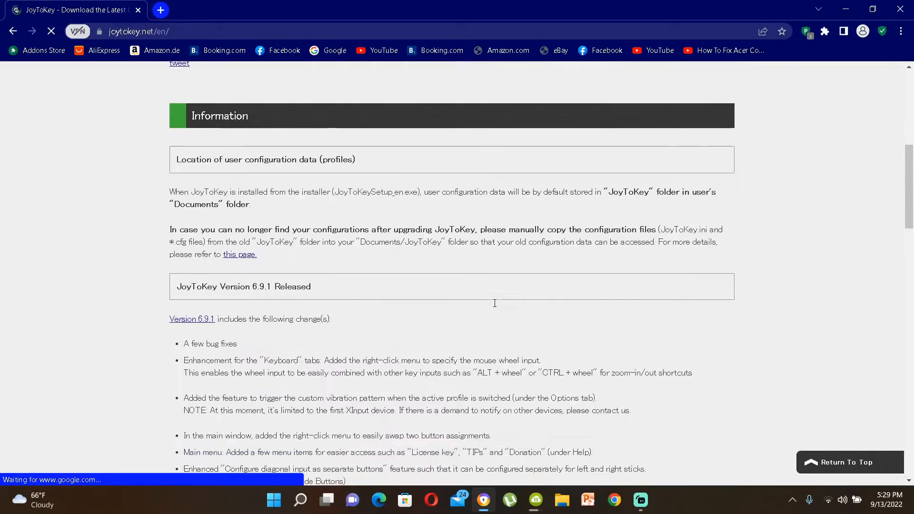
{"action": "scroll", "coordinate": [494, 305], "scroll_direction": "down", "scroll_amount": 10}
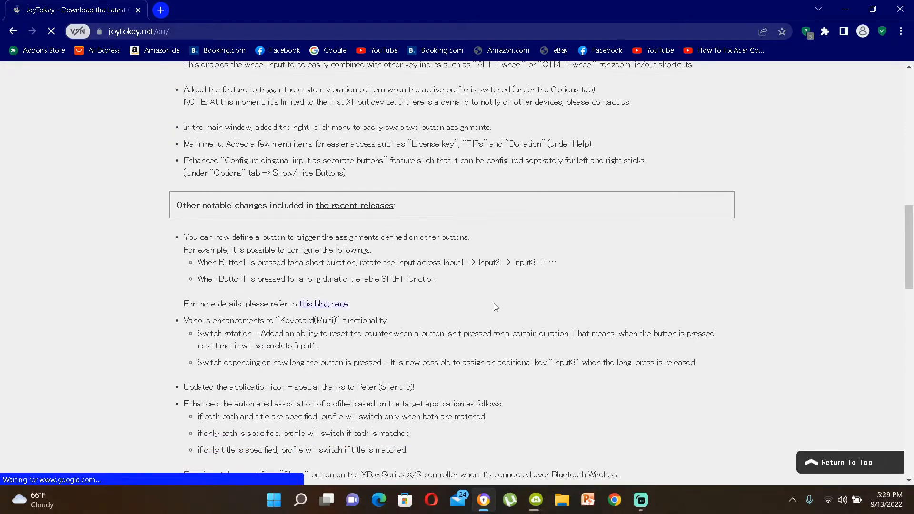
{"action": "scroll", "coordinate": [496, 307], "scroll_direction": "down", "scroll_amount": 3}
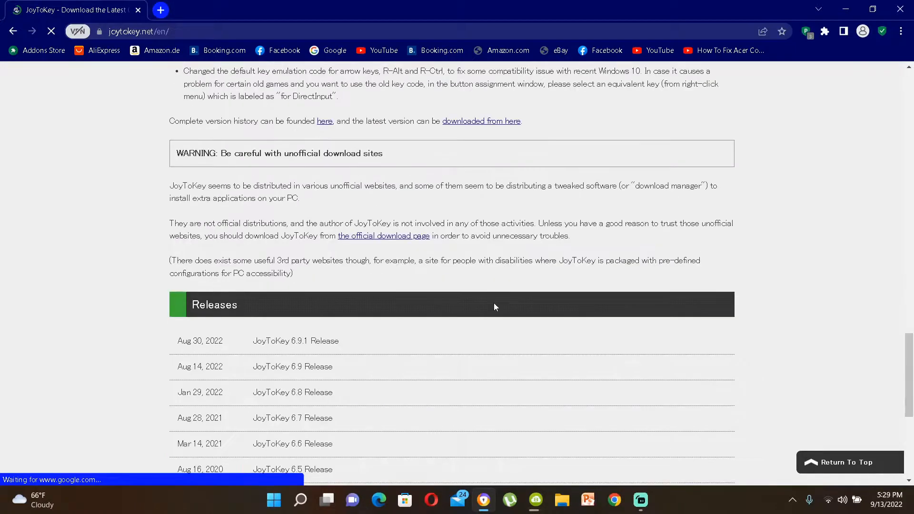
{"action": "scroll", "coordinate": [495, 307], "scroll_direction": "down", "scroll_amount": 5}
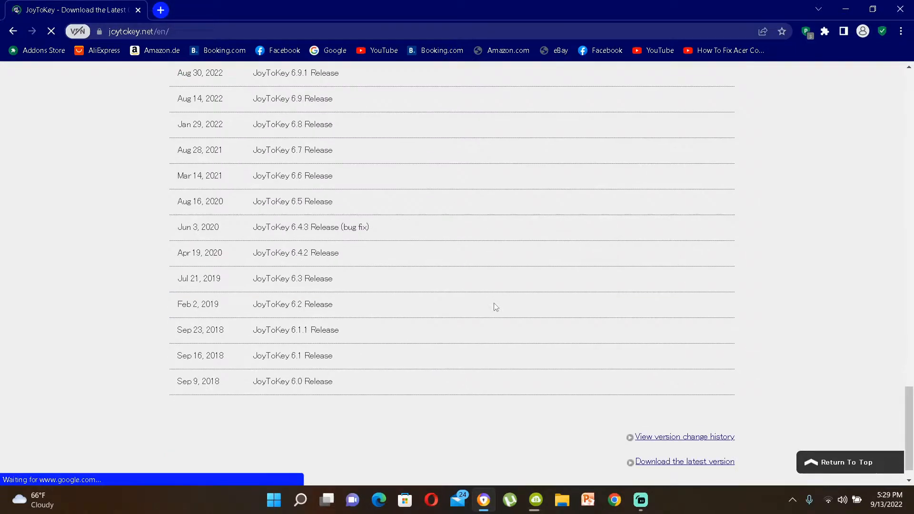
{"action": "scroll", "coordinate": [495, 307], "scroll_direction": "up", "scroll_amount": 6}
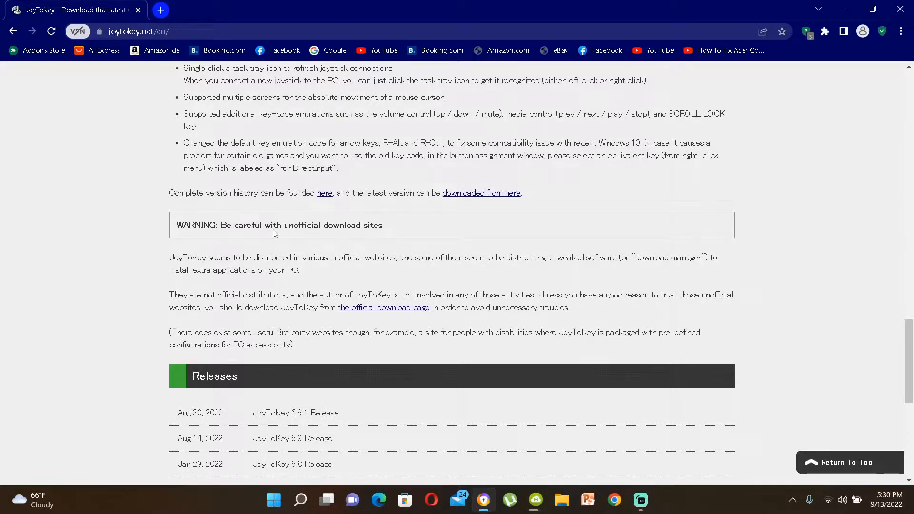
{"action": "left_click", "coordinate": [472, 195]}
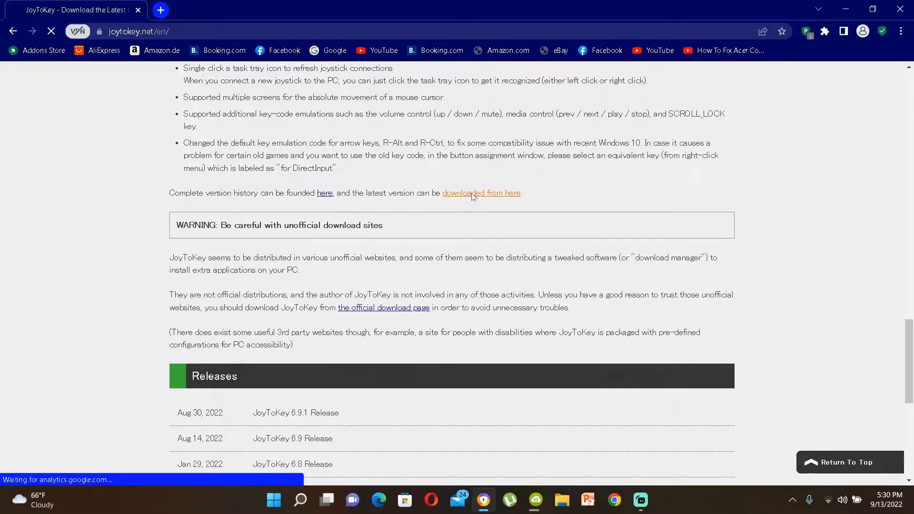
Step: Download the JoyToKey installer from joytokey.net on the download page
{"action": "scroll", "coordinate": [473, 196], "scroll_direction": "down", "scroll_amount": 5}
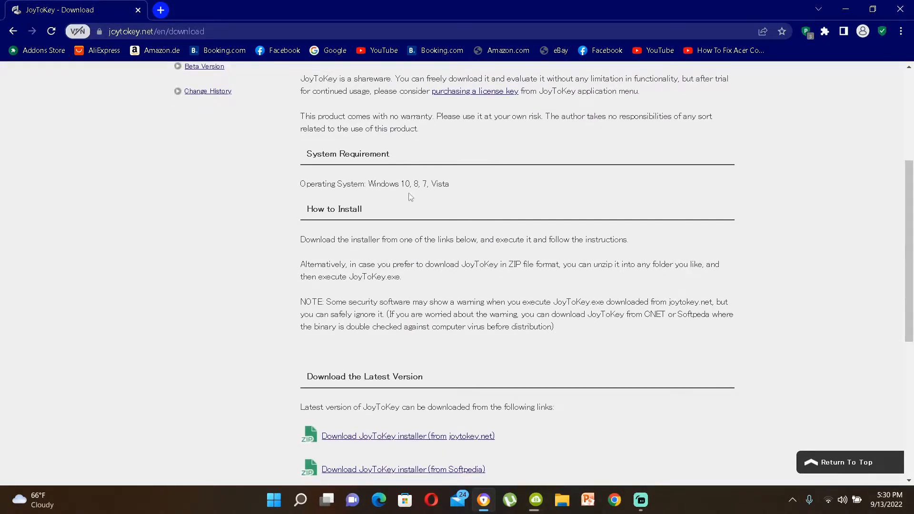
{"action": "left_click_drag", "start_coordinate": [368, 185], "coordinate": [452, 183]}
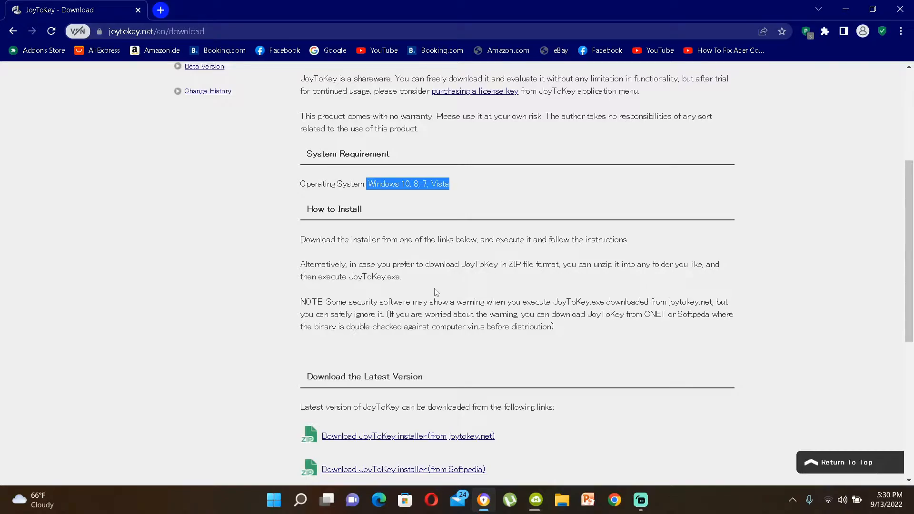
{"action": "left_click", "coordinate": [459, 195]}
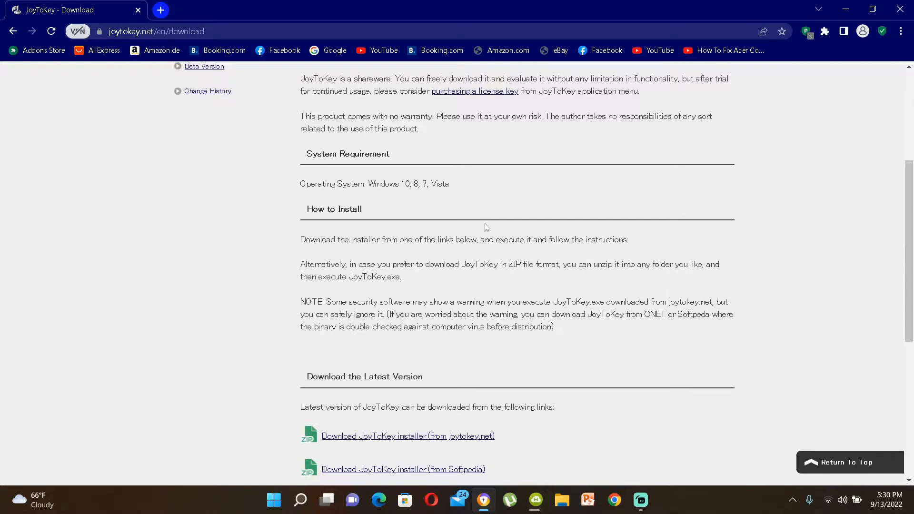
{"action": "scroll", "coordinate": [392, 385], "scroll_direction": "down", "scroll_amount": 3}
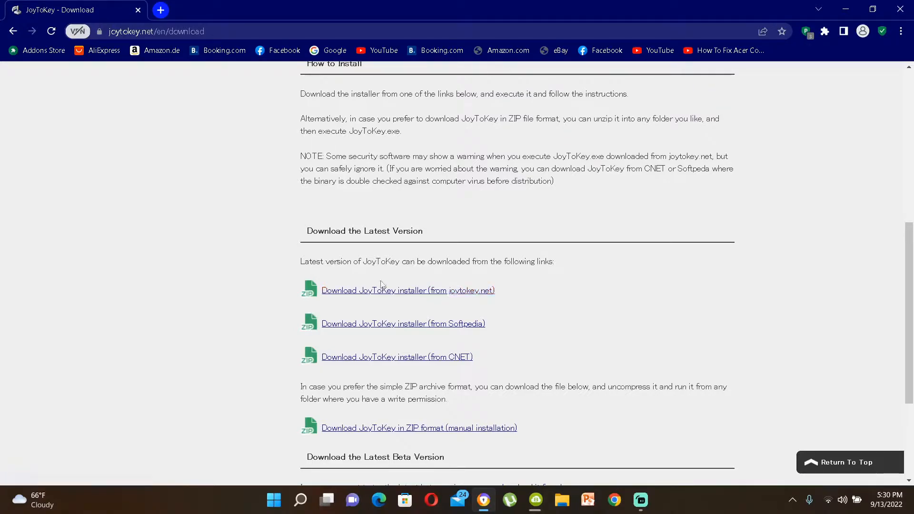
{"action": "left_click", "coordinate": [401, 290]}
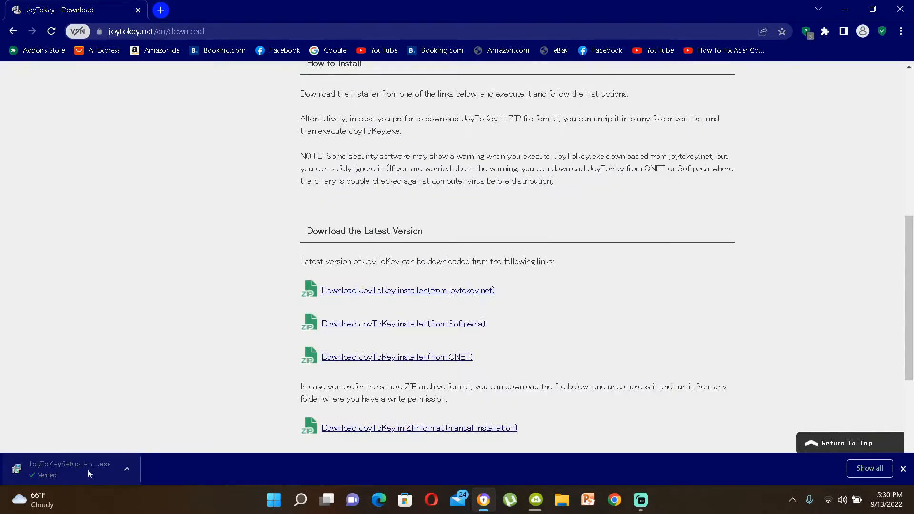
Step: Run the downloaded installer, accept the license agreement, and install JoyToKey with the default options
{"action": "left_click", "coordinate": [88, 469]}
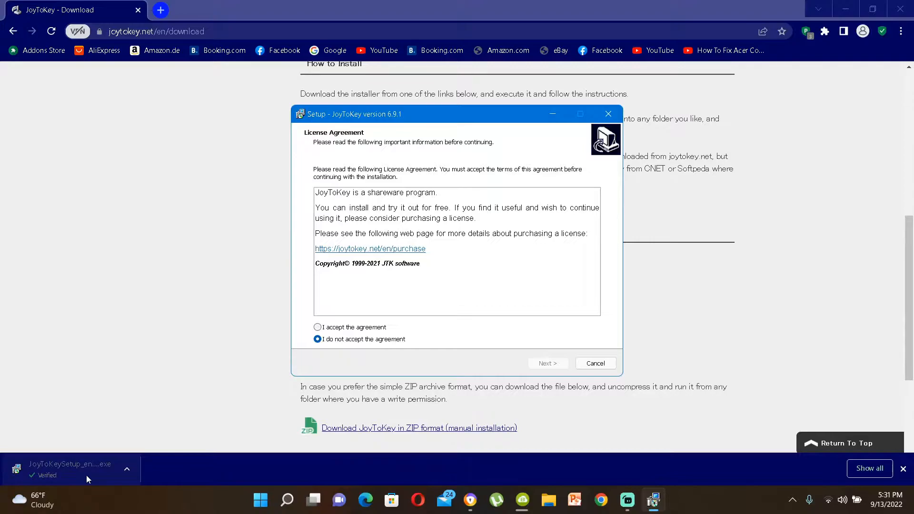
{"action": "left_click", "coordinate": [318, 327]}
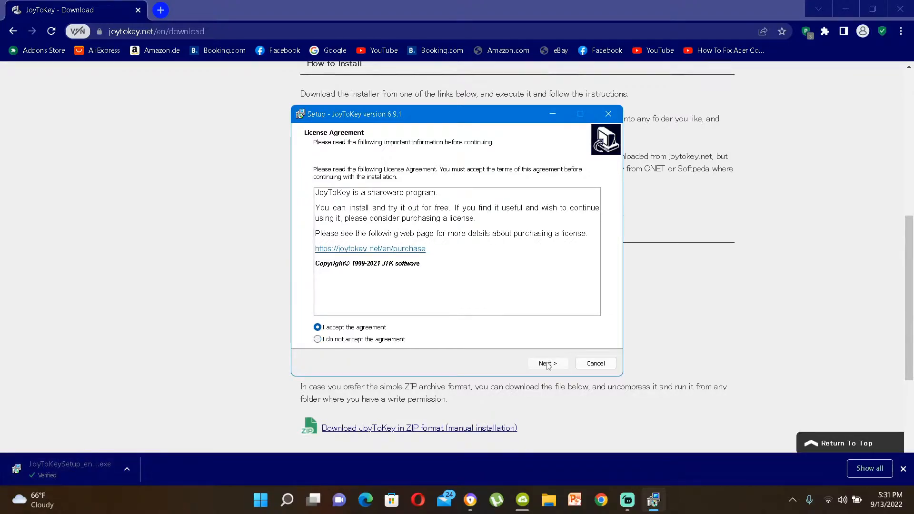
{"action": "left_click", "coordinate": [548, 363]}
{"action": "left_click", "coordinate": [548, 363]}
{"action": "left_click", "coordinate": [547, 363]}
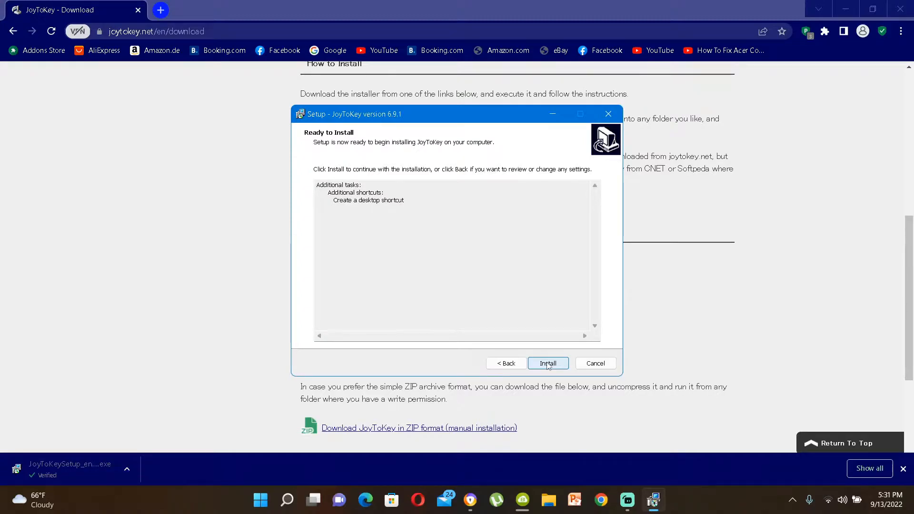
{"action": "left_click", "coordinate": [548, 363]}
{"action": "left_click", "coordinate": [547, 363]}
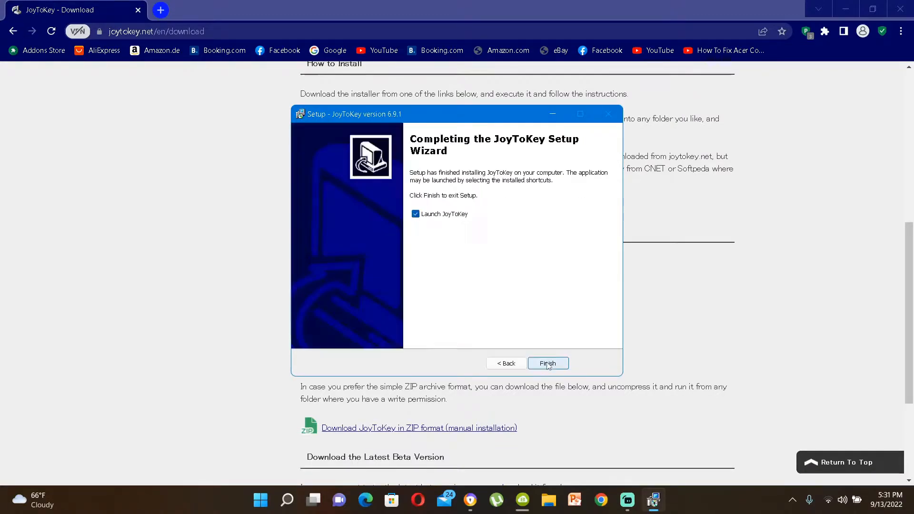
{"action": "left_click", "coordinate": [509, 365]}
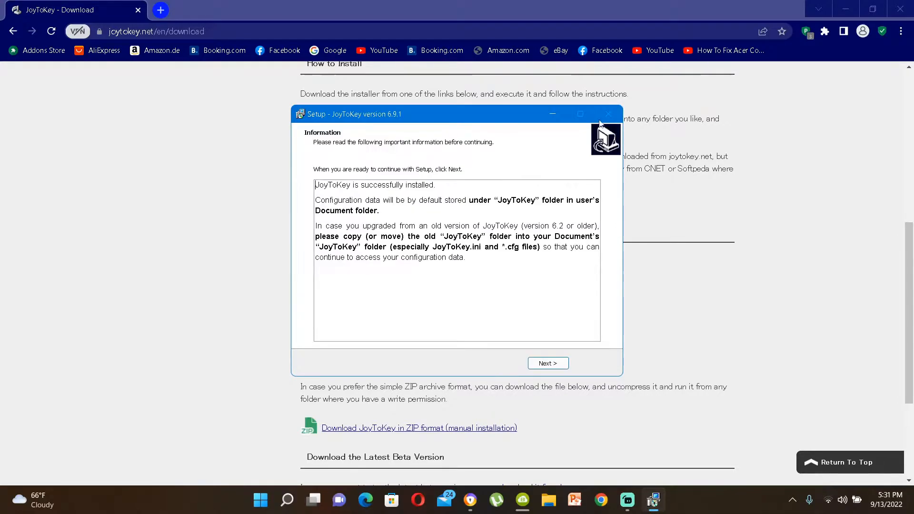
{"action": "left_click", "coordinate": [553, 114]}
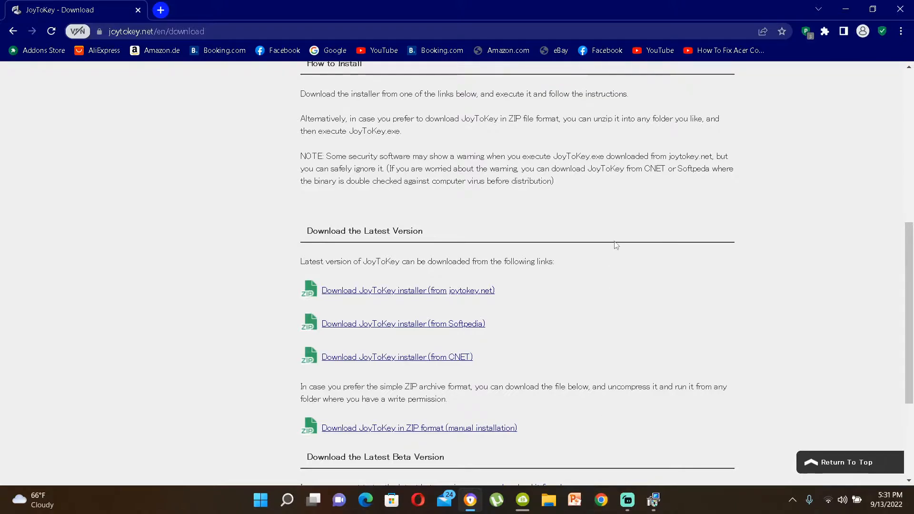
Step: Launch JoyToKey from Windows search and create a new profile named io
{"action": "key", "text": "super"}
{"action": "type", "text": "joy"}
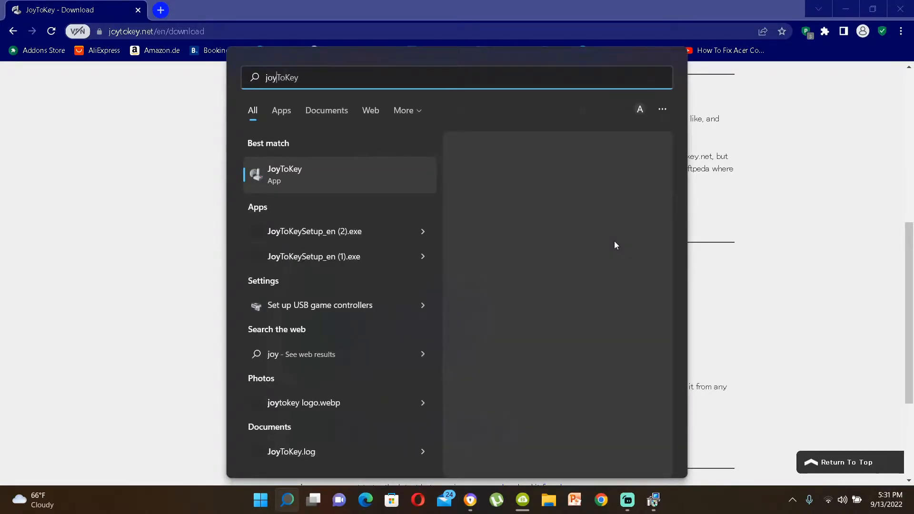
{"action": "key", "text": "Return"}
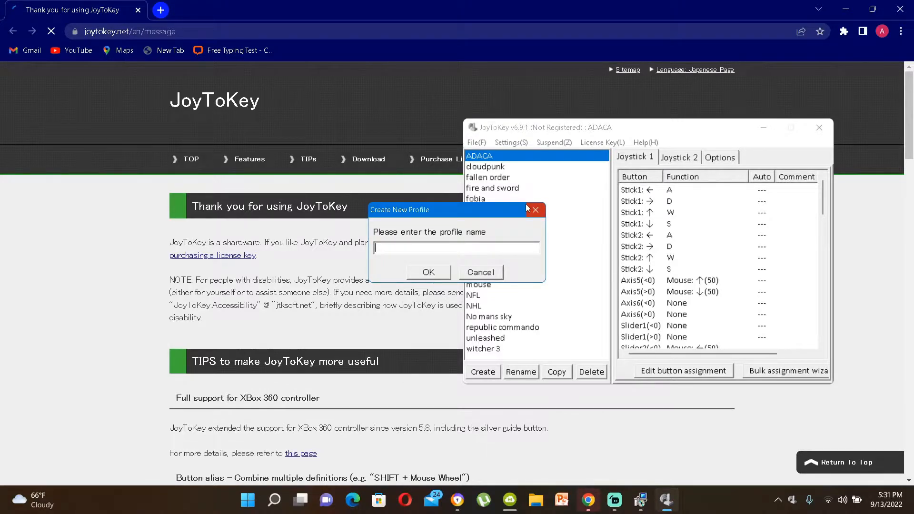
{"action": "type", "text": "io"}
{"action": "key", "text": "Return"}
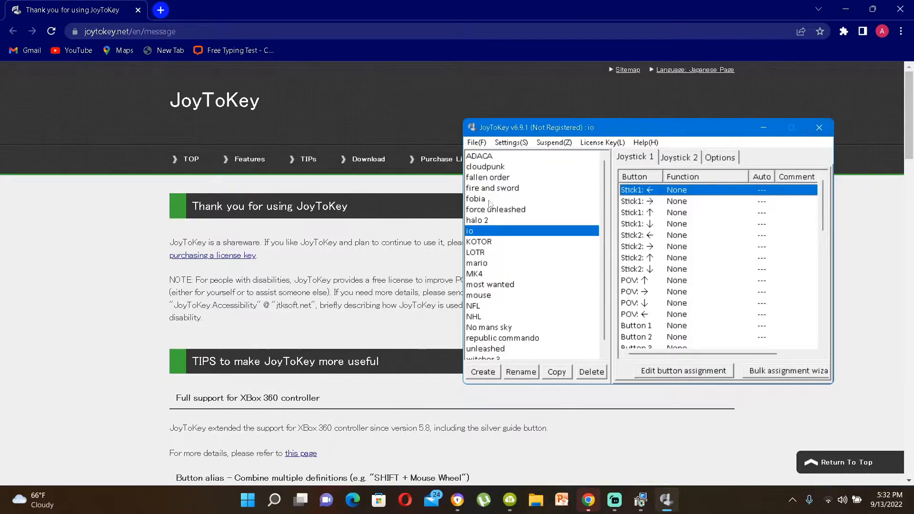
Step: Examine the Joystick 1 button assignment list of the io profile
{"action": "left_click", "coordinate": [547, 233]}
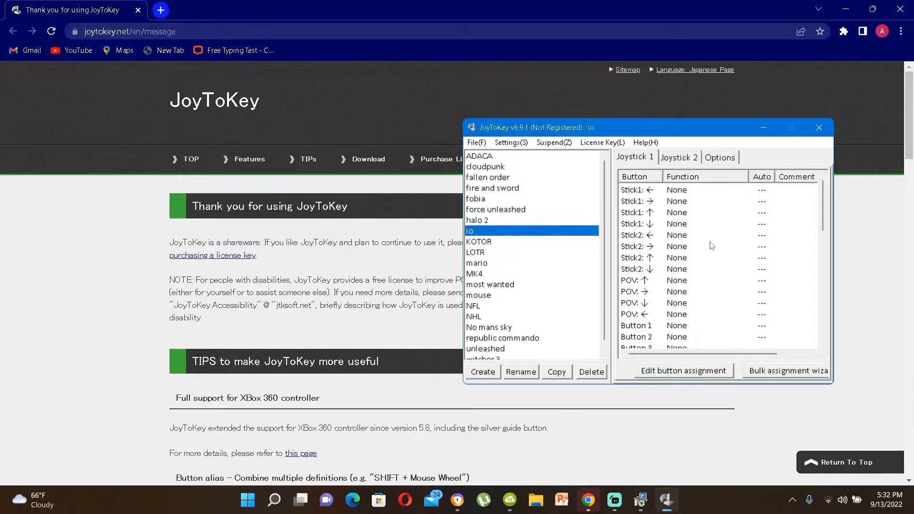
{"action": "scroll", "coordinate": [712, 245], "scroll_direction": "down", "scroll_amount": 7}
{"action": "scroll", "coordinate": [711, 245], "scroll_direction": "up", "scroll_amount": 7}
{"action": "scroll", "coordinate": [645, 270], "scroll_direction": "down", "scroll_amount": 5}
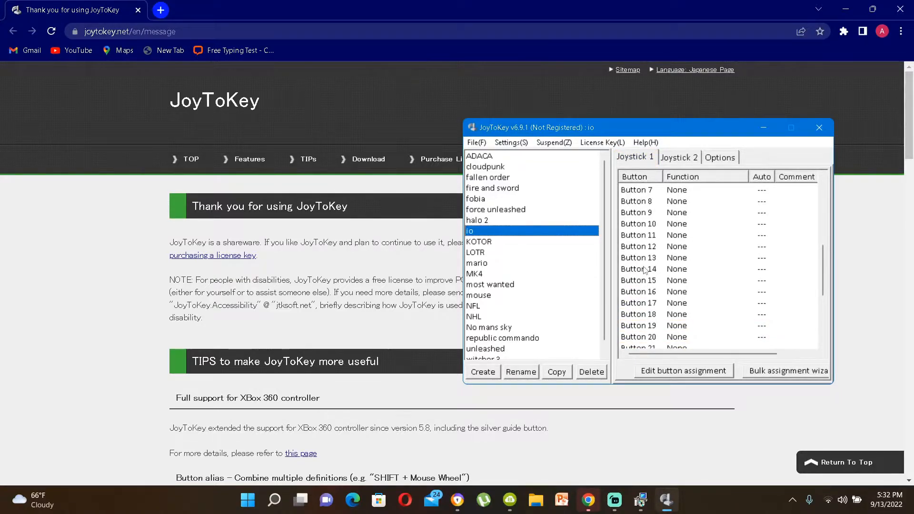
{"action": "scroll", "coordinate": [662, 257], "scroll_direction": "up", "scroll_amount": 5}
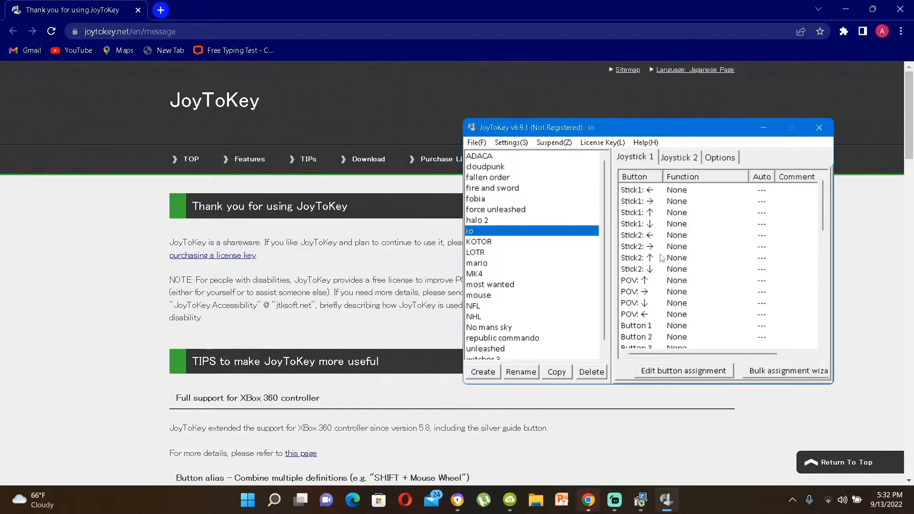
{"action": "scroll", "coordinate": [662, 258], "scroll_direction": "down", "scroll_amount": 8}
{"action": "left_click", "coordinate": [674, 216]}
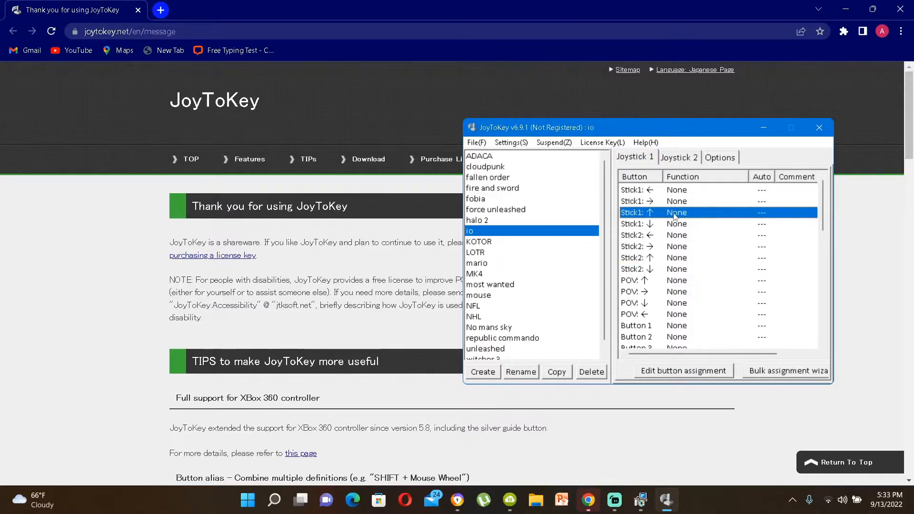
{"action": "left_click", "coordinate": [691, 293]}
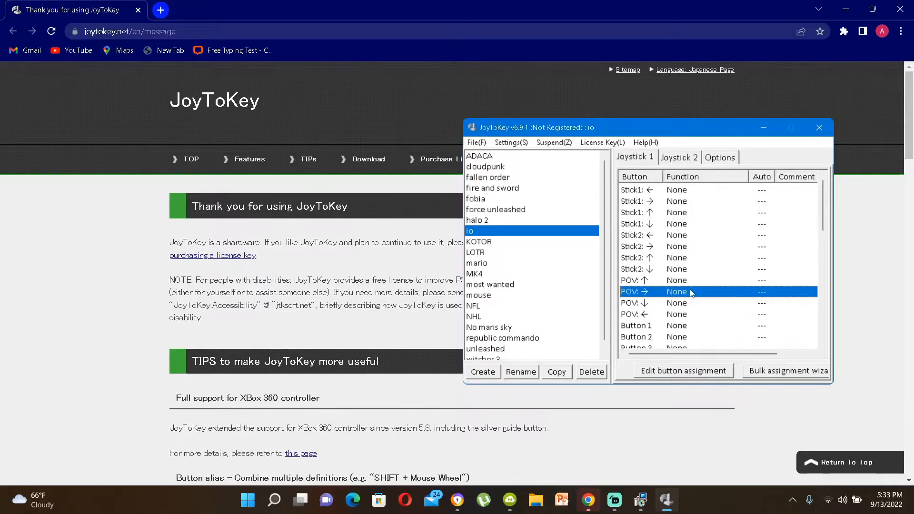
Step: Assign the W key to Stick1 up in the io profile
{"action": "double_click", "coordinate": [662, 212]}
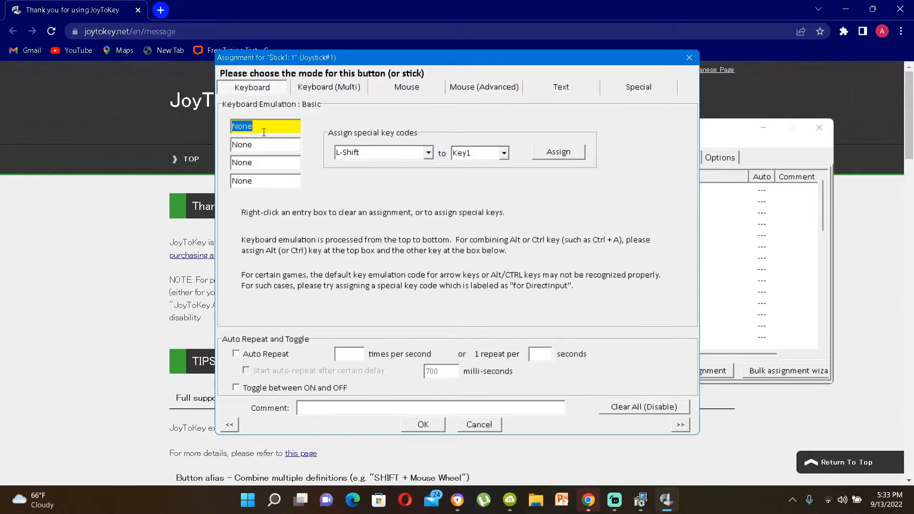
{"action": "key", "text": "w"}
{"action": "key", "text": "Return"}
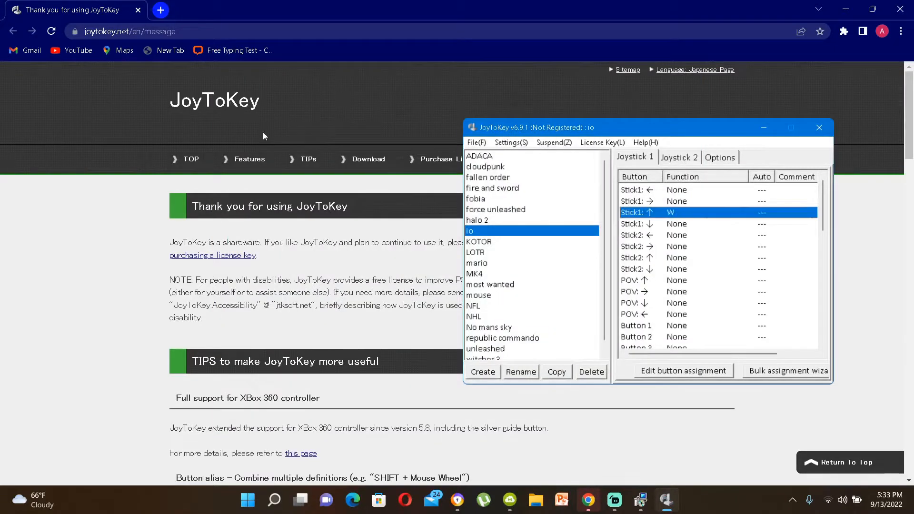
Step: Assign the S key to Stick1 down in the io profile
{"action": "left_click", "coordinate": [679, 259]}
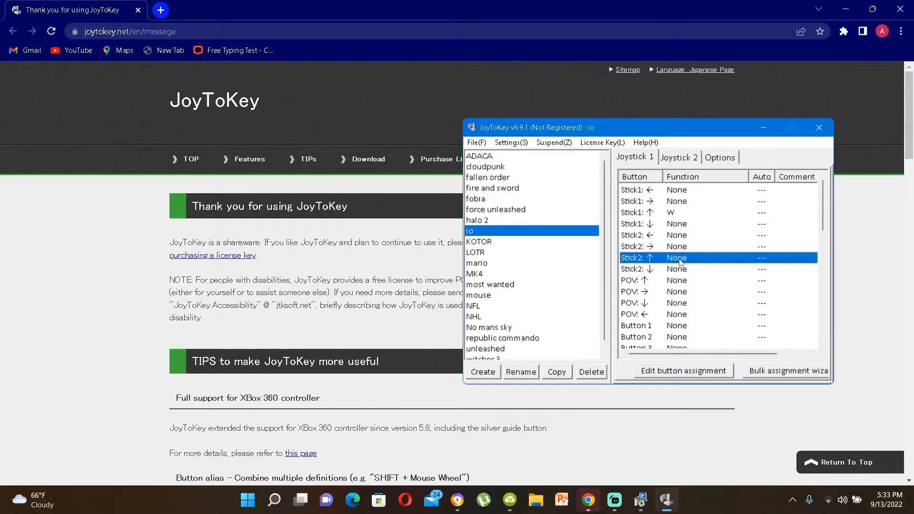
{"action": "left_click", "coordinate": [672, 223]}
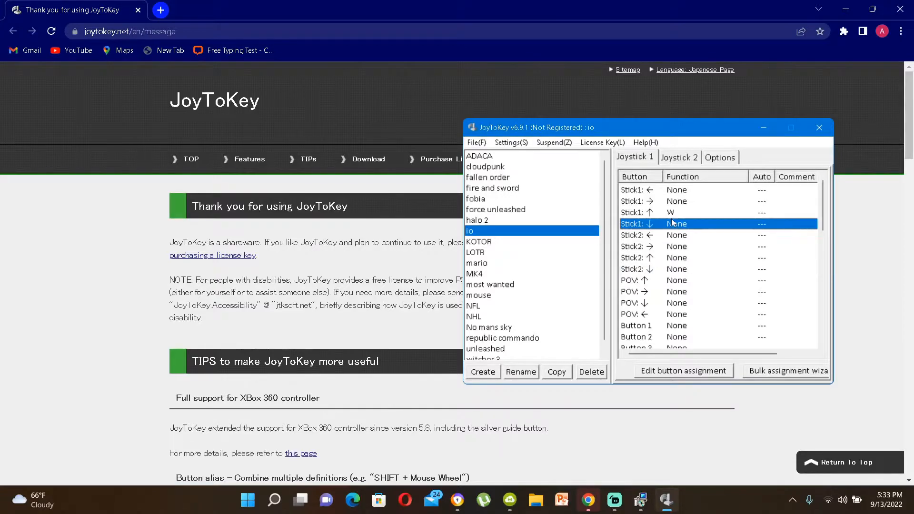
{"action": "double_click", "coordinate": [672, 223]}
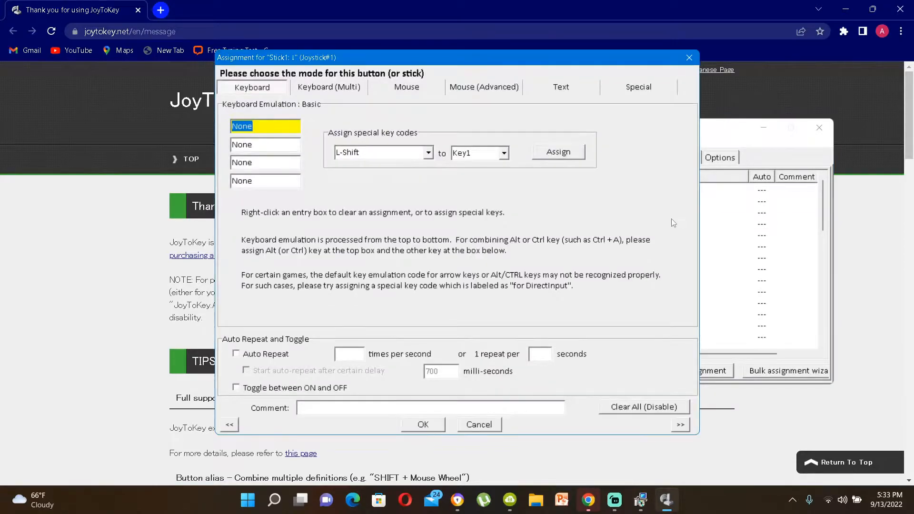
{"action": "key", "text": "s"}
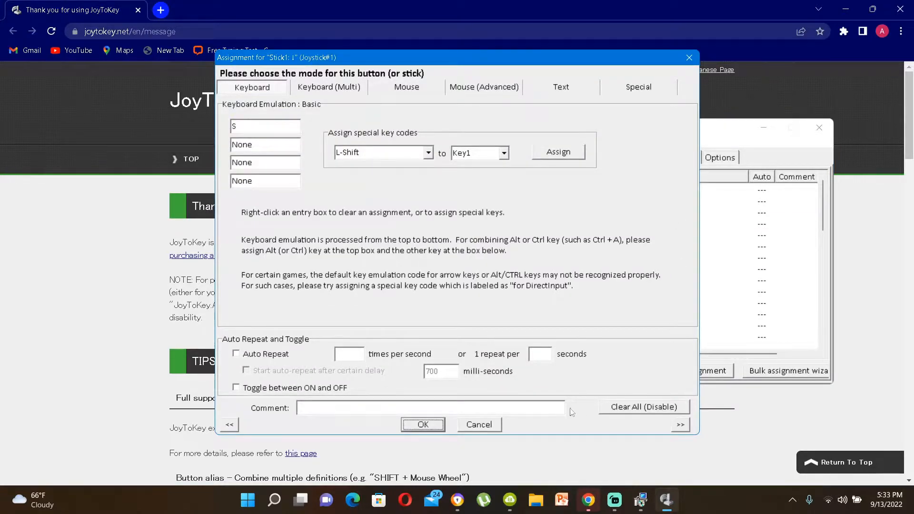
{"action": "left_click", "coordinate": [424, 425]}
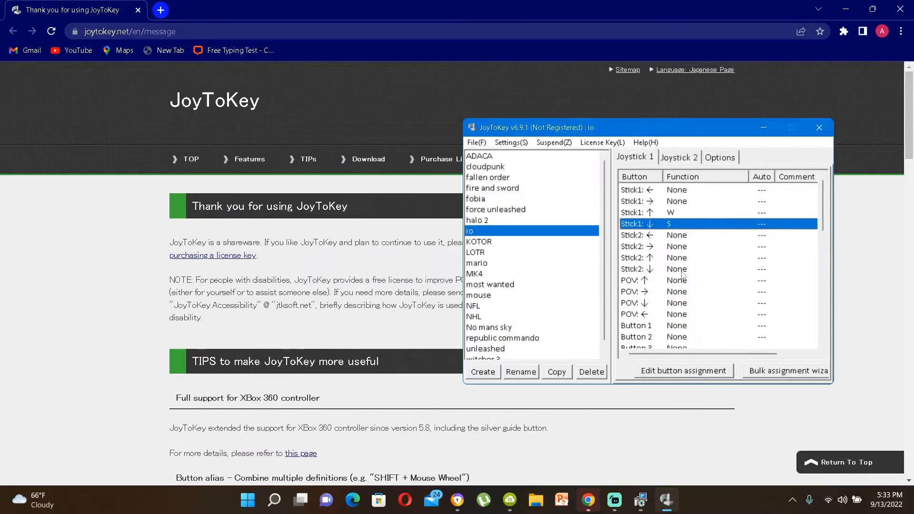
Step: Assign the A key to Stick2 left in the io profile
{"action": "left_click", "coordinate": [678, 236]}
{"action": "double_click", "coordinate": [678, 237]}
{"action": "key", "text": "a"}
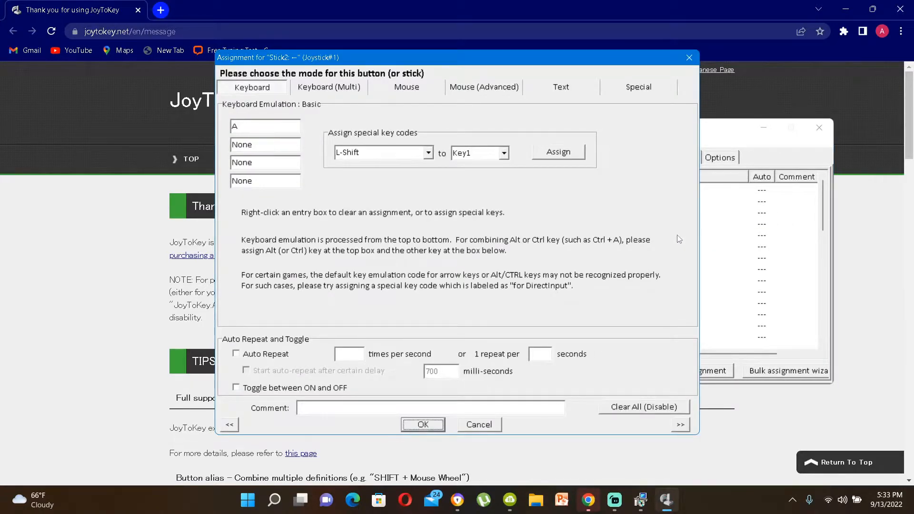
{"action": "key", "text": "Return"}
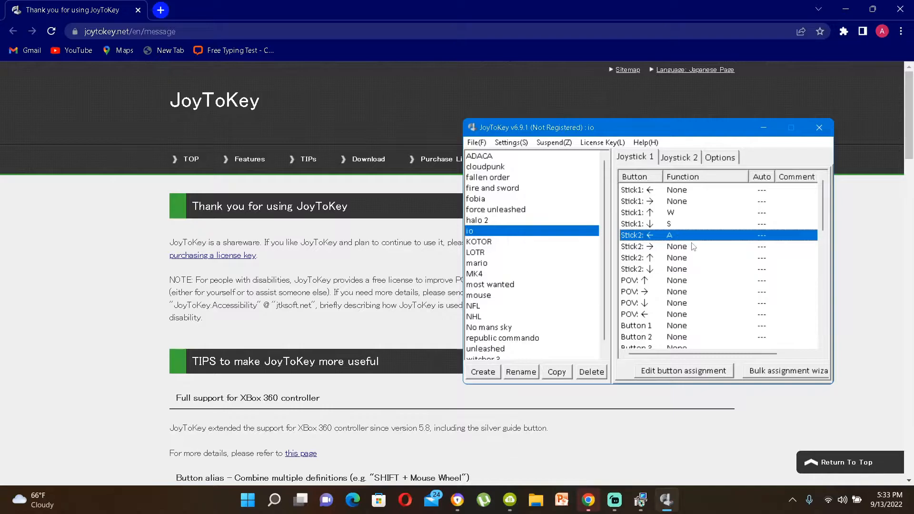
Step: Assign the D key to Stick2 right in the io profile
{"action": "double_click", "coordinate": [693, 247]}
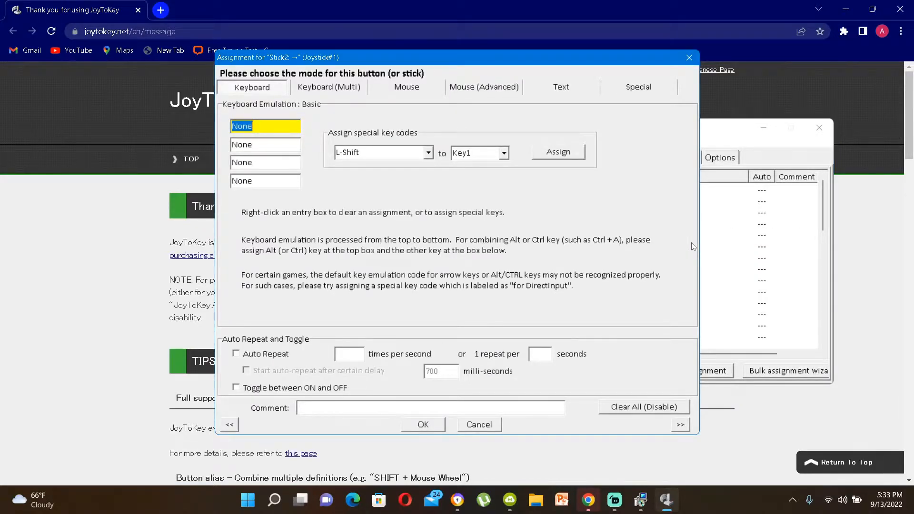
{"action": "key", "text": "d"}
{"action": "key", "text": "Return"}
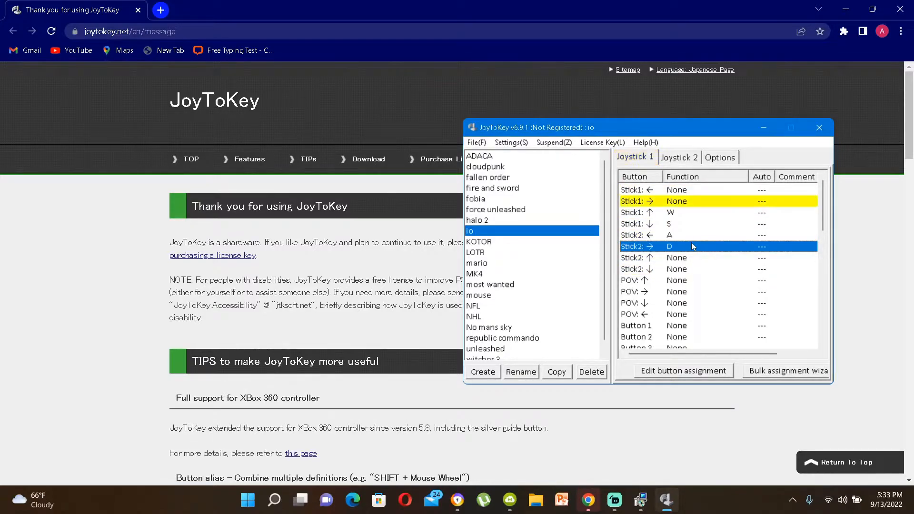
{"action": "left_click", "coordinate": [726, 282]}
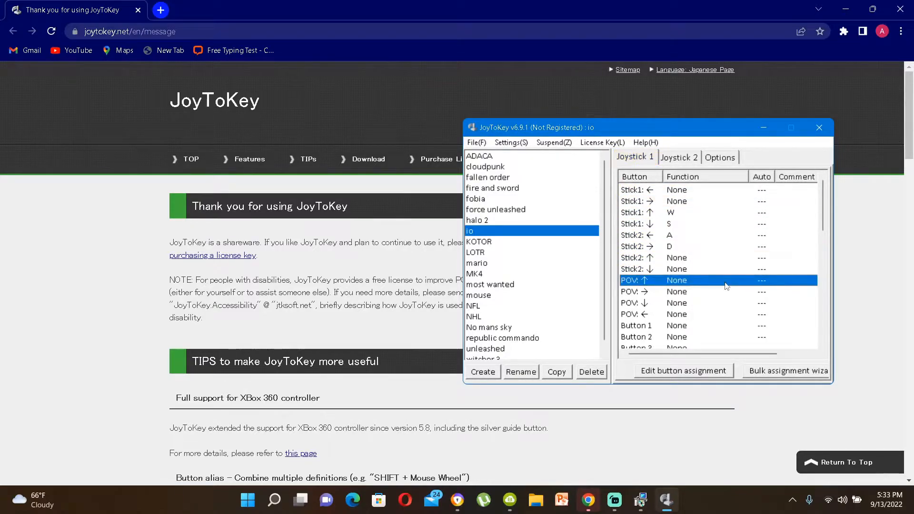
{"action": "left_click", "coordinate": [673, 245]}
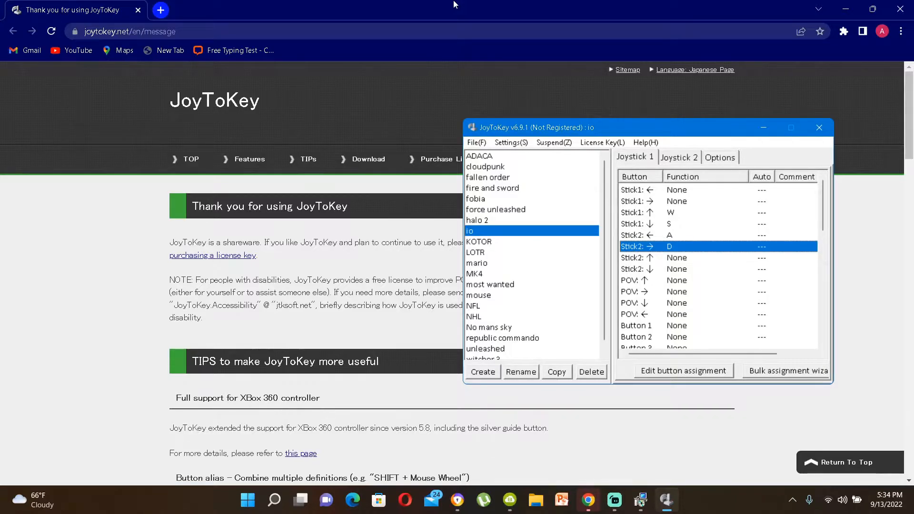
{"action": "scroll", "coordinate": [692, 270], "scroll_direction": "down", "scroll_amount": 5}
{"action": "scroll", "coordinate": [691, 269], "scroll_direction": "down", "scroll_amount": 4}
{"action": "scroll", "coordinate": [692, 270], "scroll_direction": "up", "scroll_amount": 10}
{"action": "scroll", "coordinate": [692, 269], "scroll_direction": "down", "scroll_amount": 3}
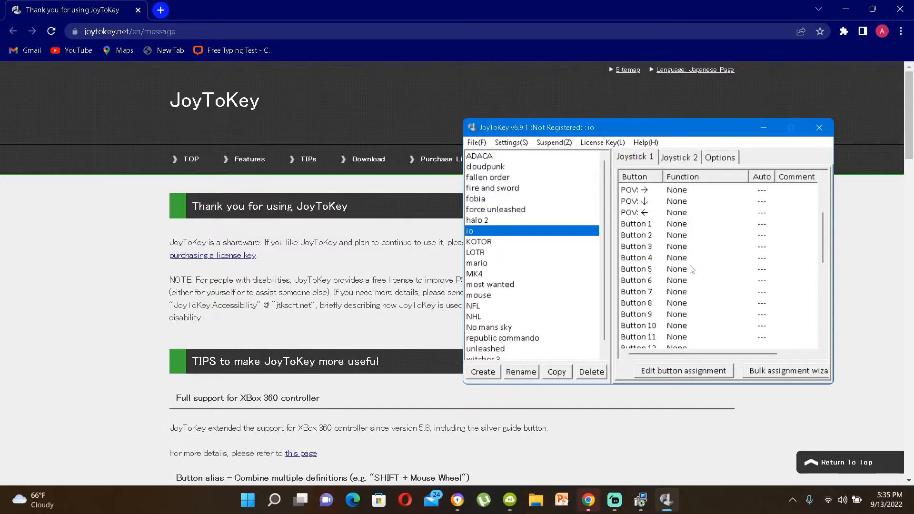
{"action": "left_click", "coordinate": [676, 224]}
{"action": "double_click", "coordinate": [676, 224]}
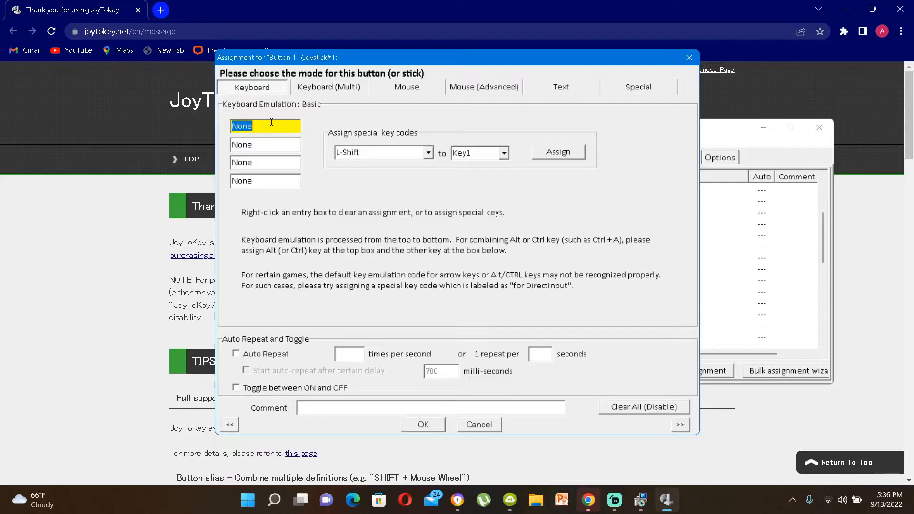
{"action": "left_click", "coordinate": [688, 58]}
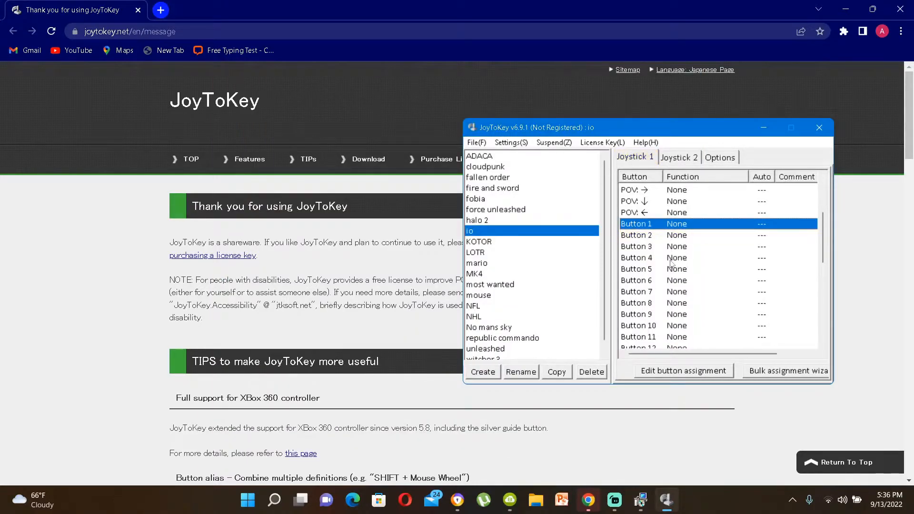
Step: Assign a mouse right click to Button 2 using the special key list
{"action": "double_click", "coordinate": [681, 234]}
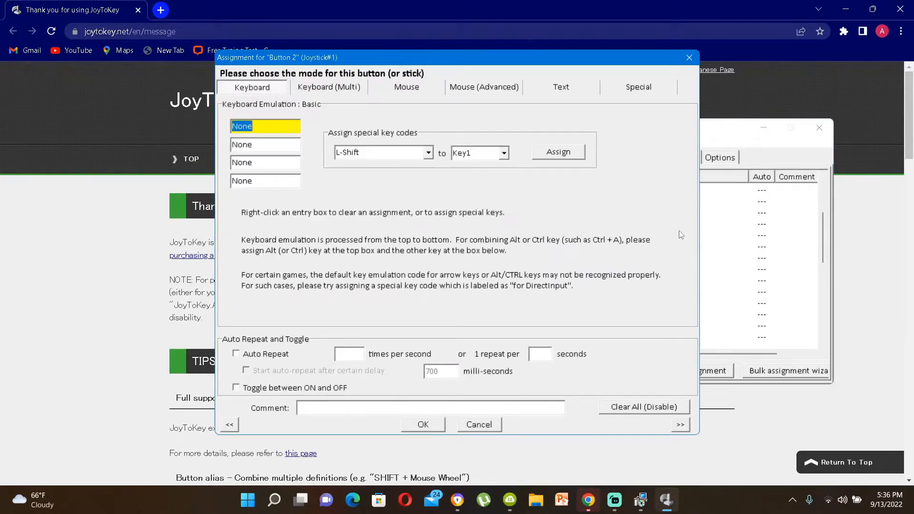
{"action": "right_click", "coordinate": [264, 124]}
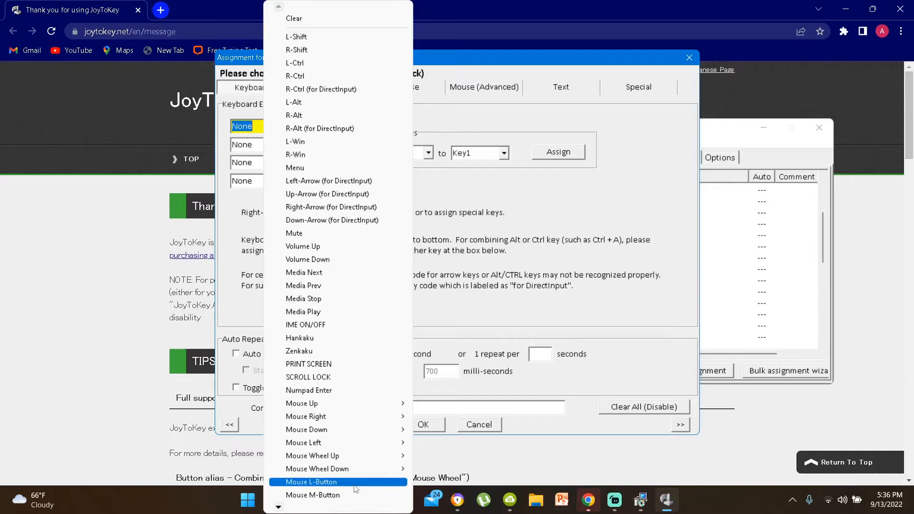
{"action": "left_click", "coordinate": [320, 482]}
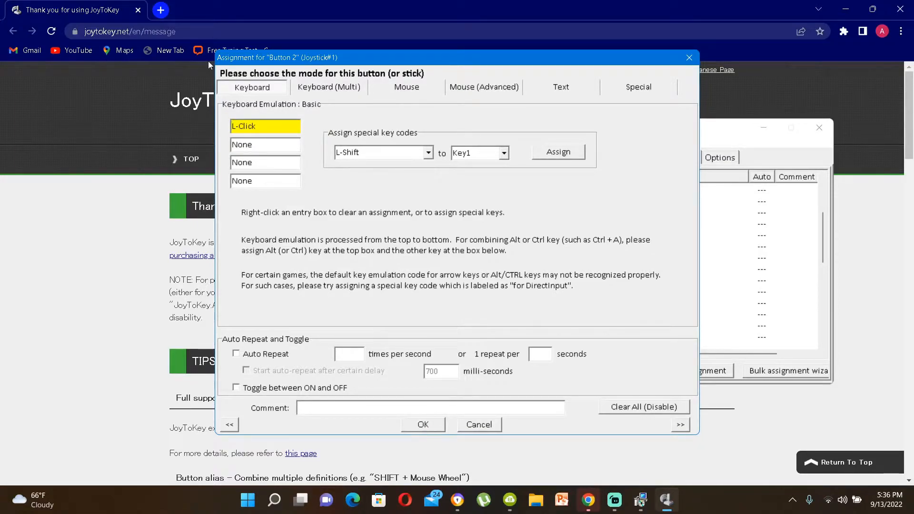
{"action": "right_click", "coordinate": [275, 126]}
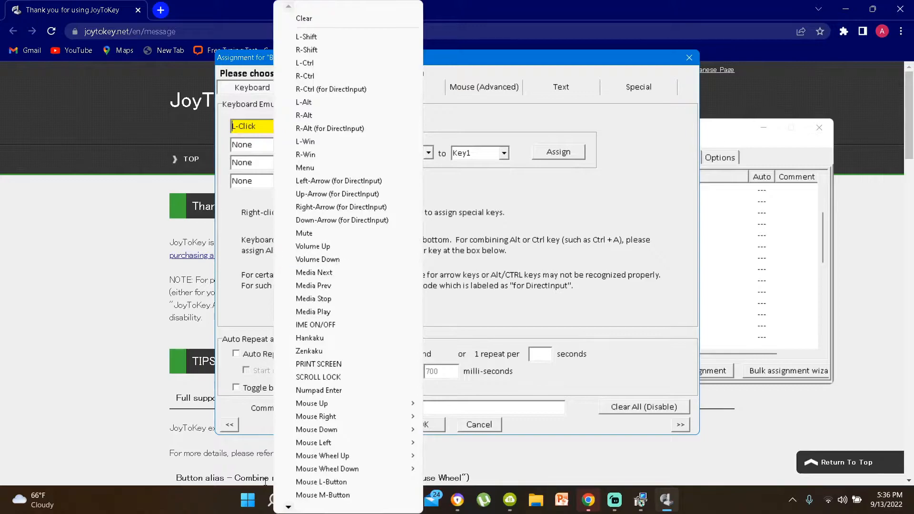
{"action": "left_click", "coordinate": [323, 496]}
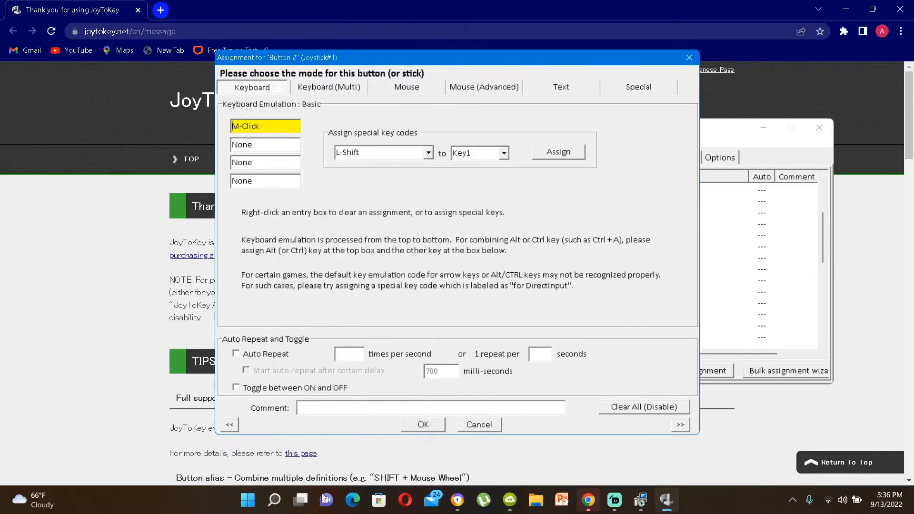
{"action": "right_click", "coordinate": [277, 126]}
{"action": "mouse_move", "coordinate": [337, 419]}
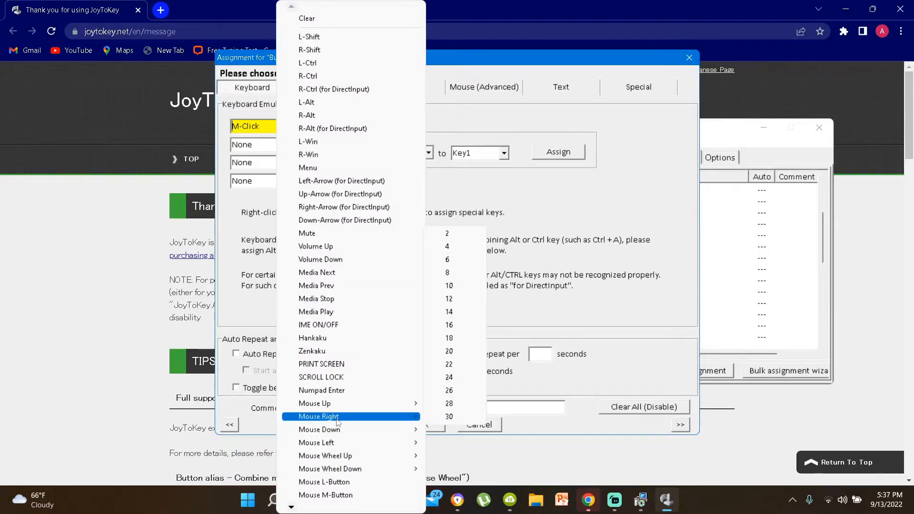
{"action": "left_click", "coordinate": [293, 507]}
{"action": "left_click", "coordinate": [320, 495]}
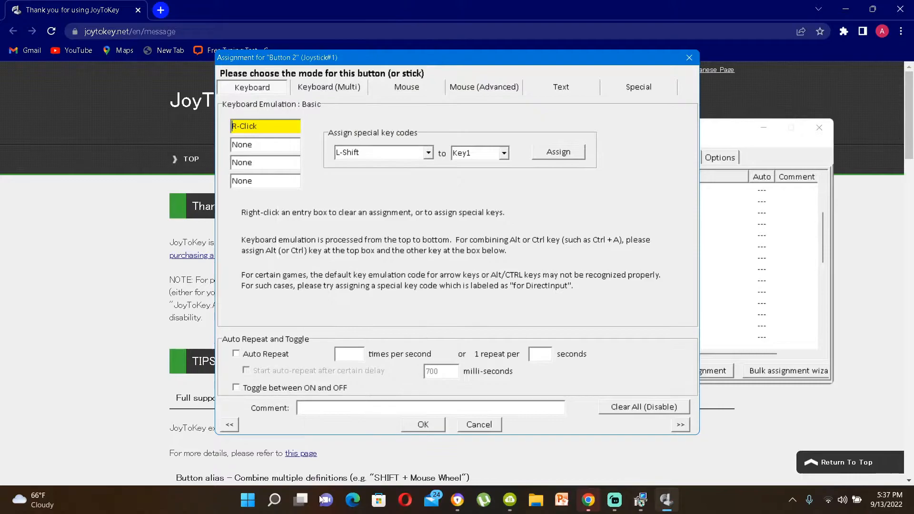
{"action": "left_click", "coordinate": [416, 425]}
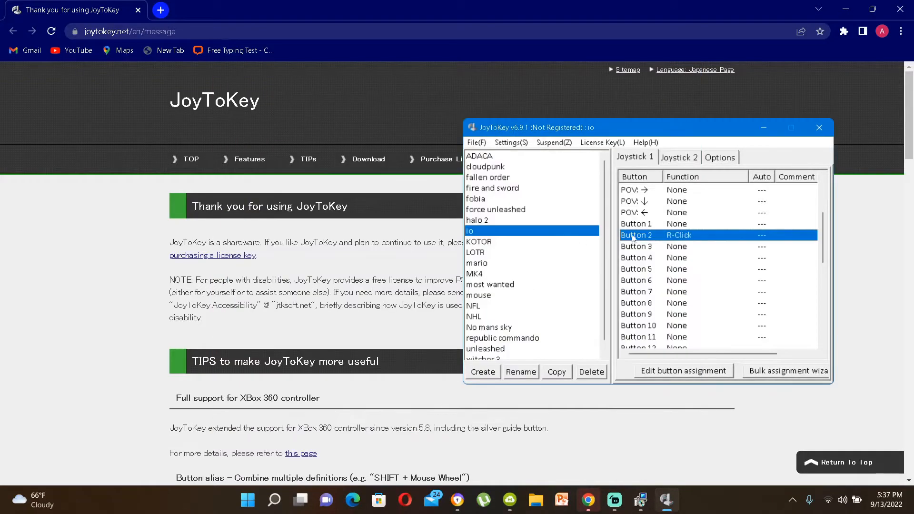
Step: Assign a mouse left click to Button 1 using the special key list
{"action": "double_click", "coordinate": [671, 225]}
{"action": "right_click", "coordinate": [261, 128]}
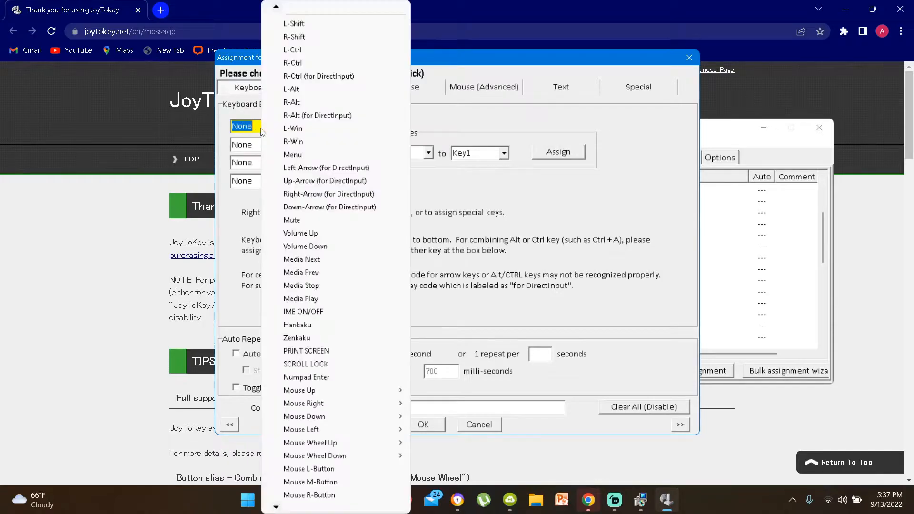
{"action": "left_click", "coordinate": [312, 469]}
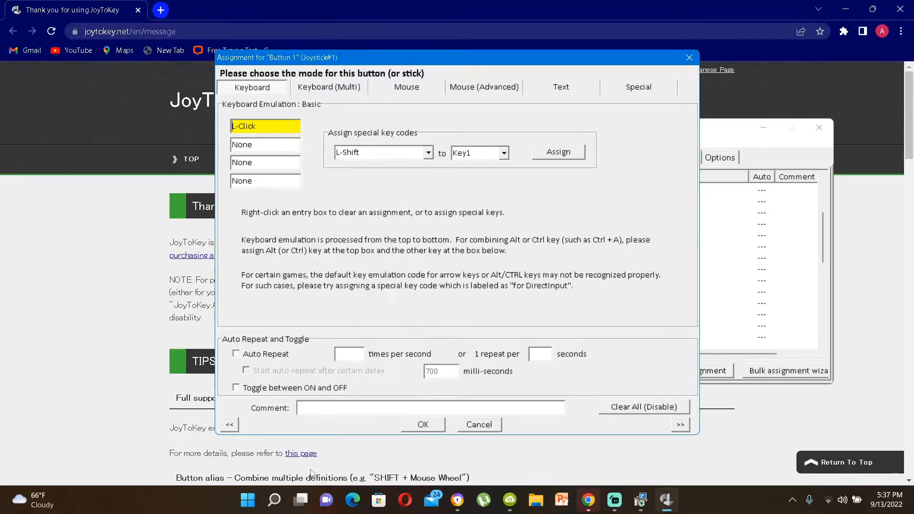
{"action": "left_click", "coordinate": [424, 424]}
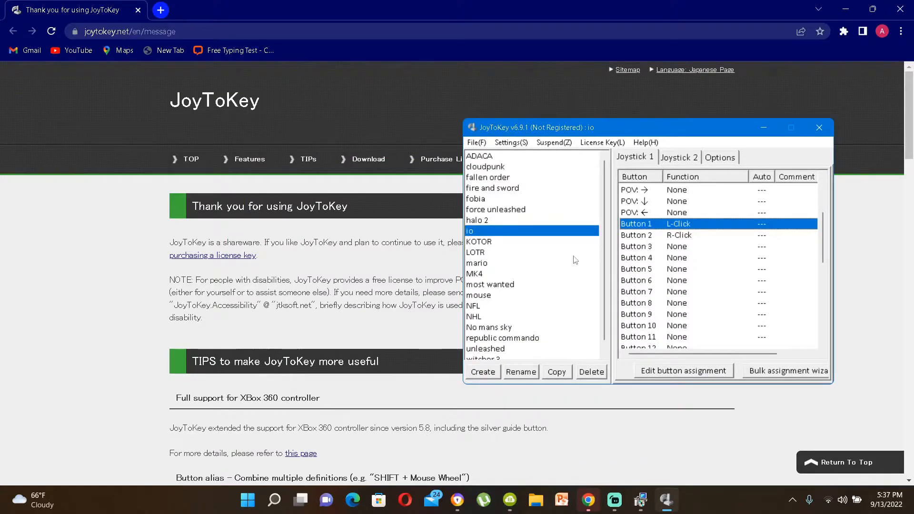
Step: Examine the button assignments in the Joystick 1 list of the io profile
{"action": "left_click", "coordinate": [684, 251]}
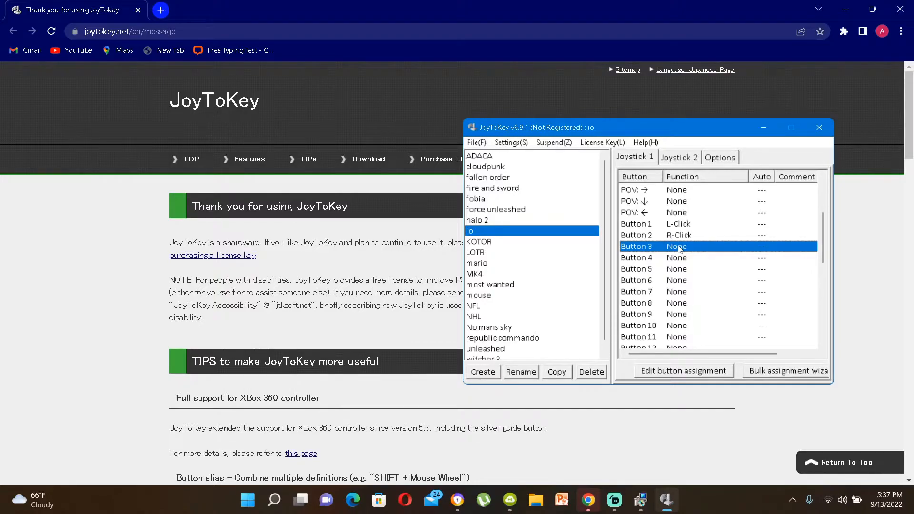
{"action": "left_click", "coordinate": [680, 280]}
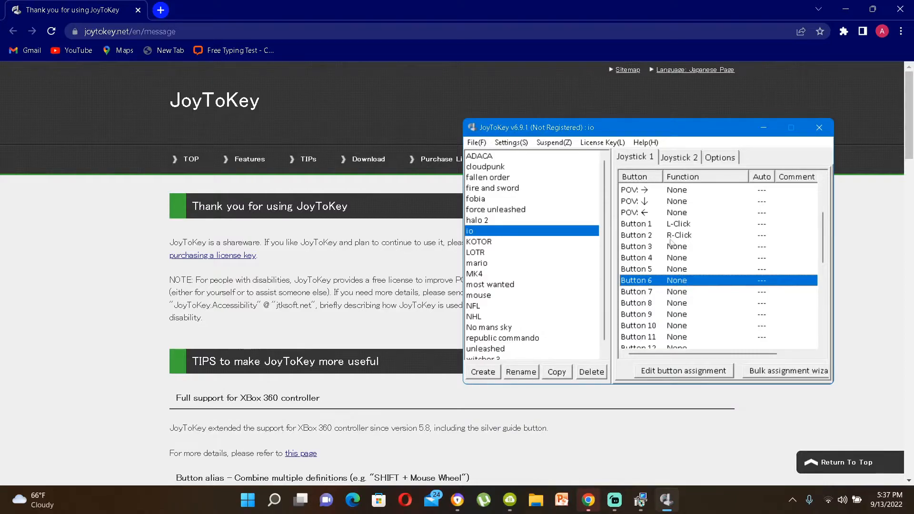
{"action": "left_click", "coordinate": [675, 224]}
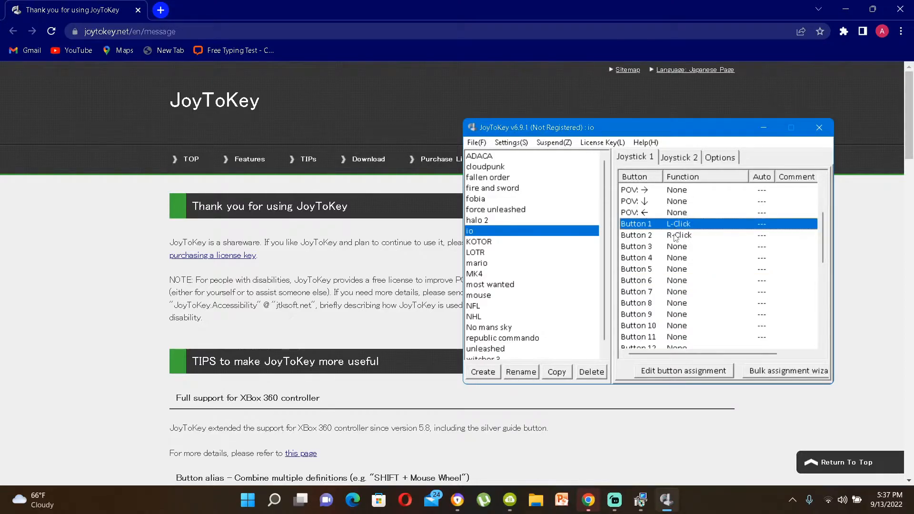
{"action": "left_click", "coordinate": [675, 236]}
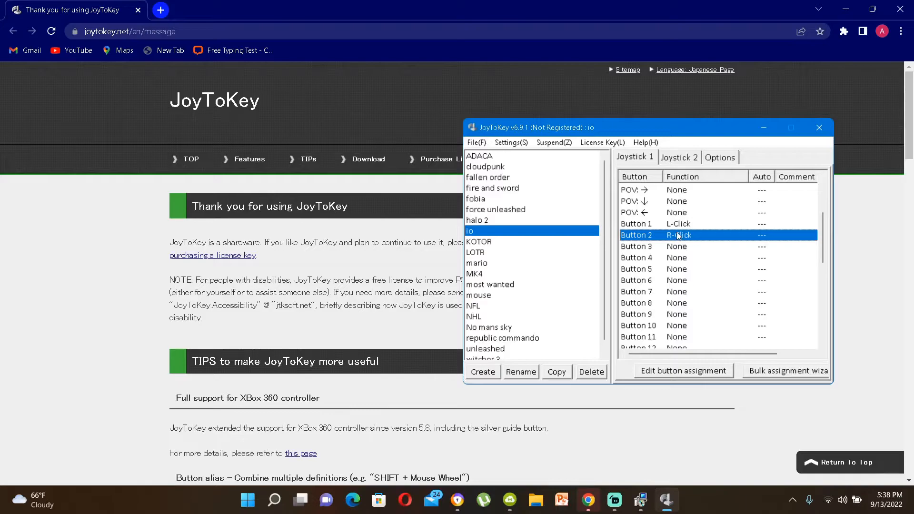
{"action": "left_click", "coordinate": [676, 225]}
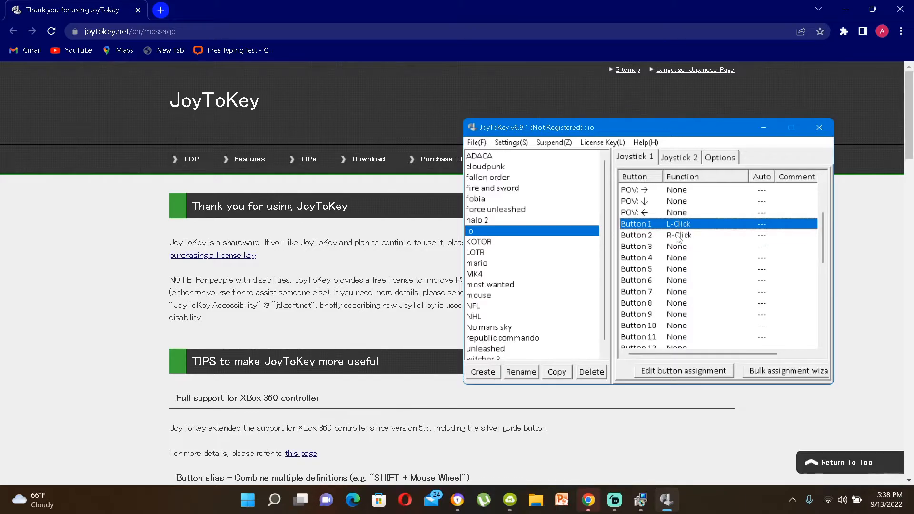
{"action": "left_click", "coordinate": [679, 247]}
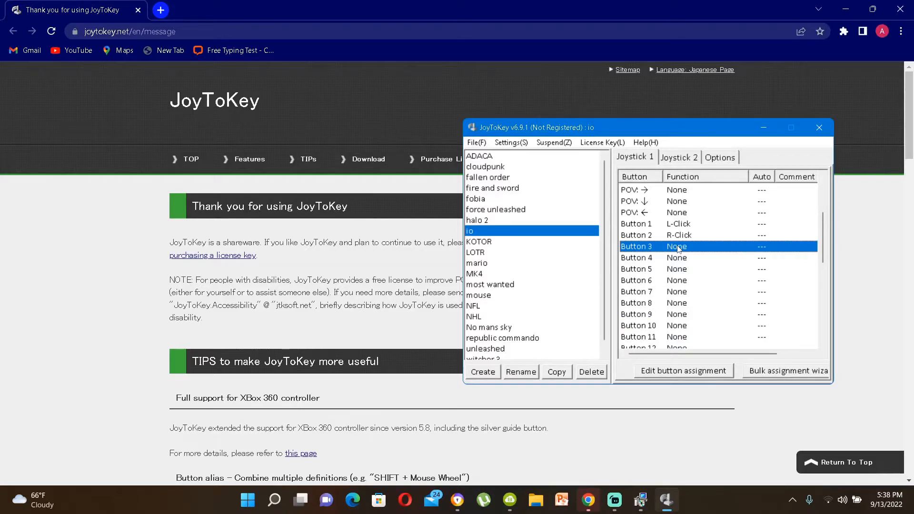
{"action": "scroll", "coordinate": [678, 248], "scroll_direction": "down", "scroll_amount": 4}
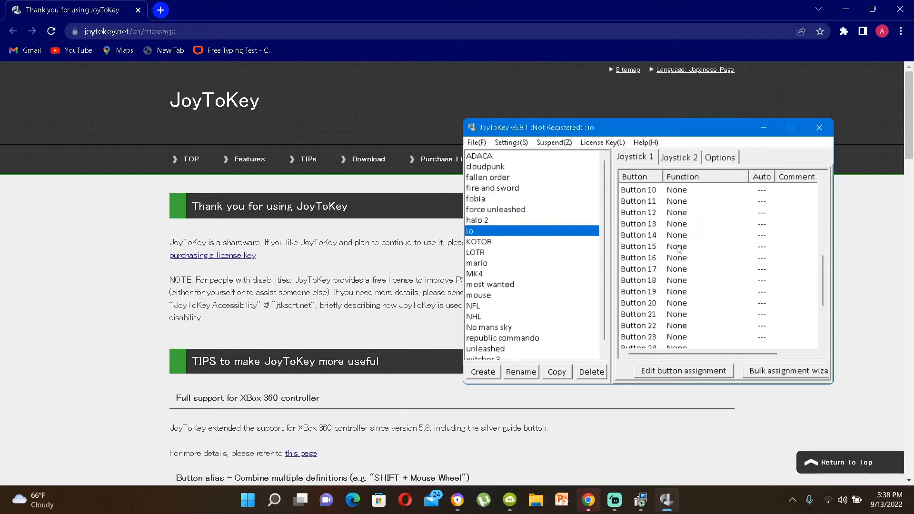
Step: Examine the Options tab and the Joystick 1 and Joystick 2 tabs of the io profile
{"action": "left_click", "coordinate": [730, 160]}
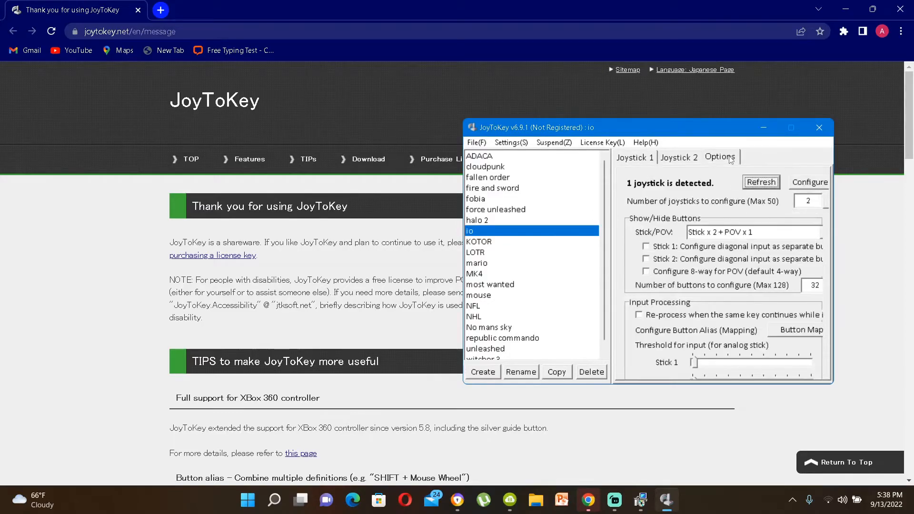
{"action": "left_click", "coordinate": [636, 158]}
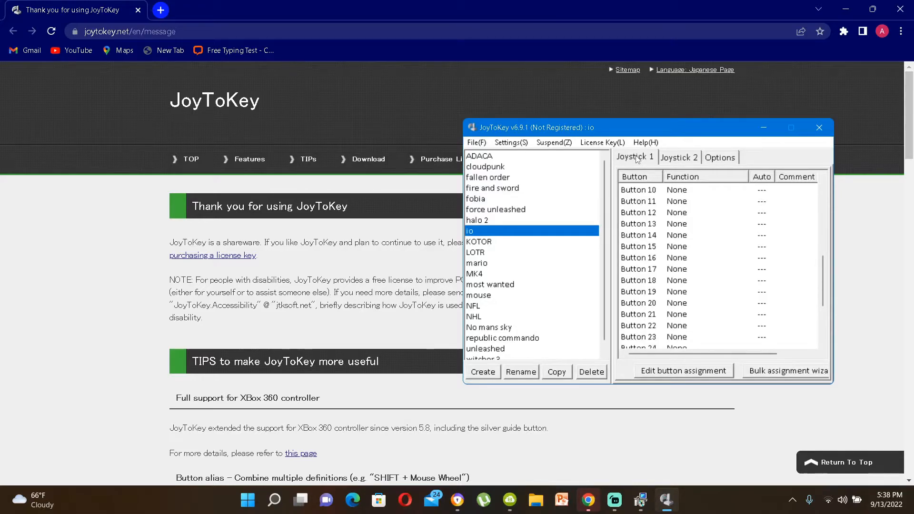
{"action": "left_click", "coordinate": [721, 158]}
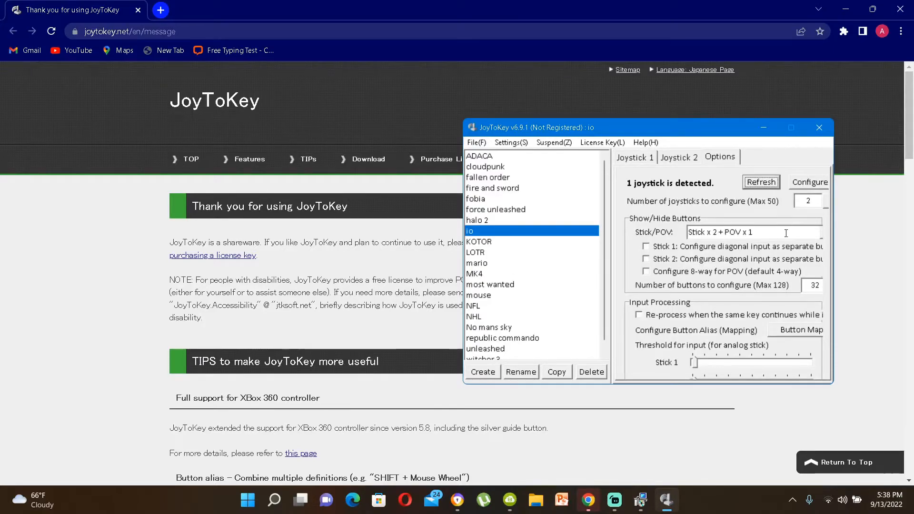
{"action": "left_click", "coordinate": [786, 233]}
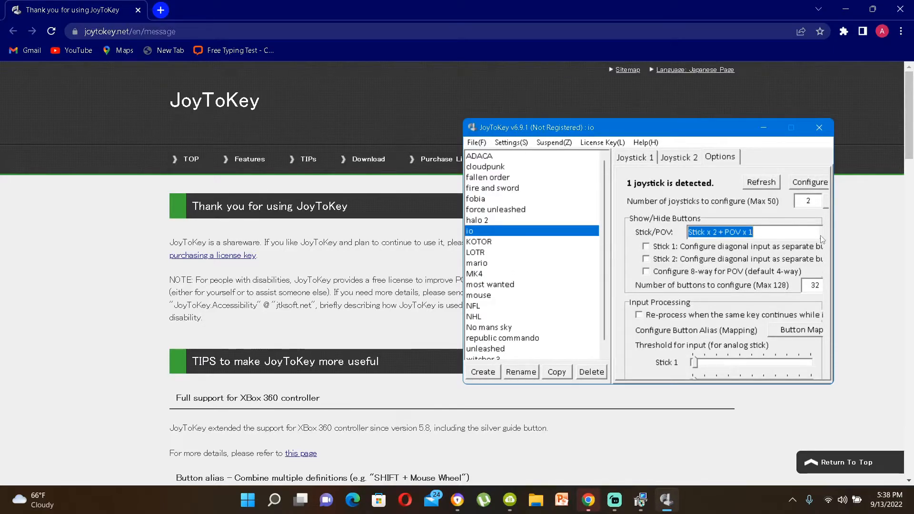
{"action": "left_click", "coordinate": [633, 159]}
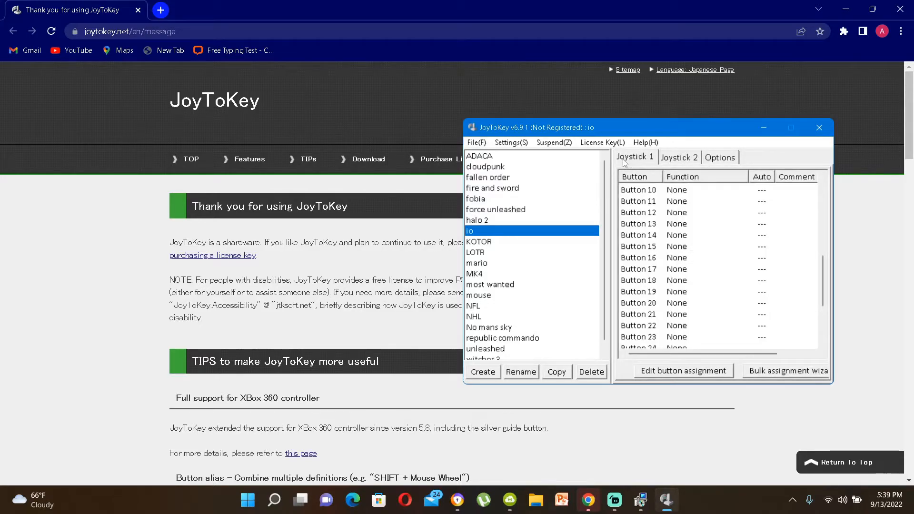
{"action": "left_click", "coordinate": [685, 159]}
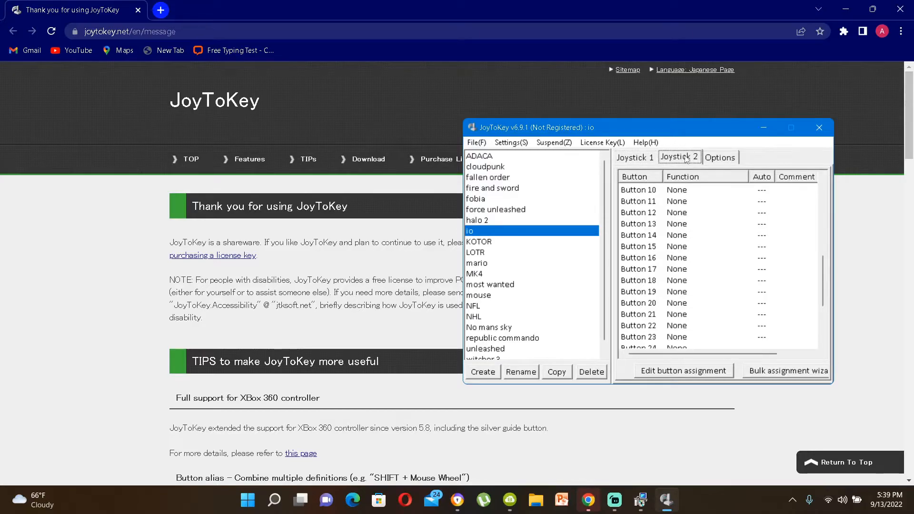
{"action": "left_click", "coordinate": [728, 159]}
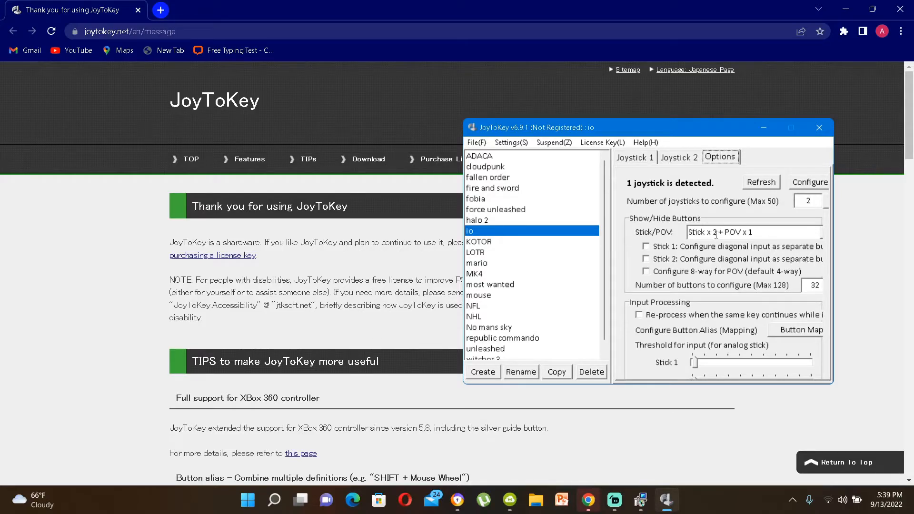
Step: Set the Stick/POV display option to Show all axes (8 way + POV x 4) and return to Joystick 1
{"action": "left_click", "coordinate": [823, 236]}
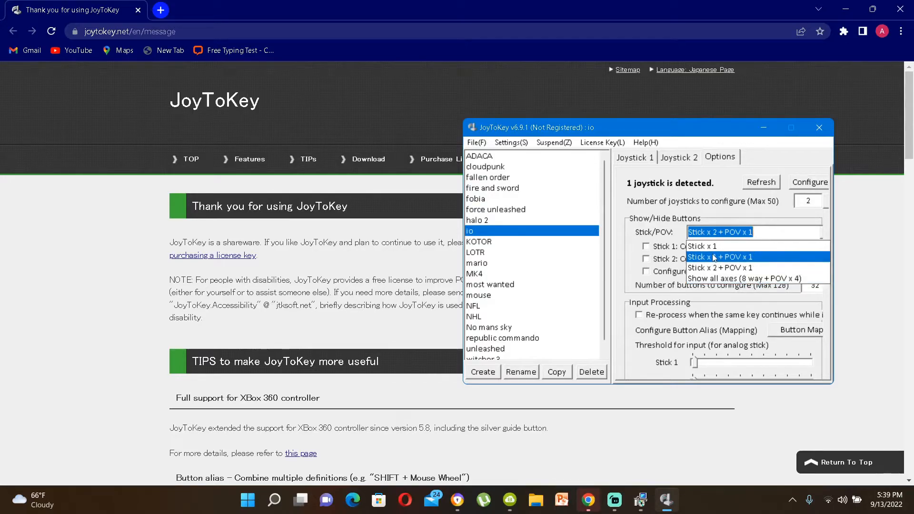
{"action": "left_click", "coordinate": [710, 280]}
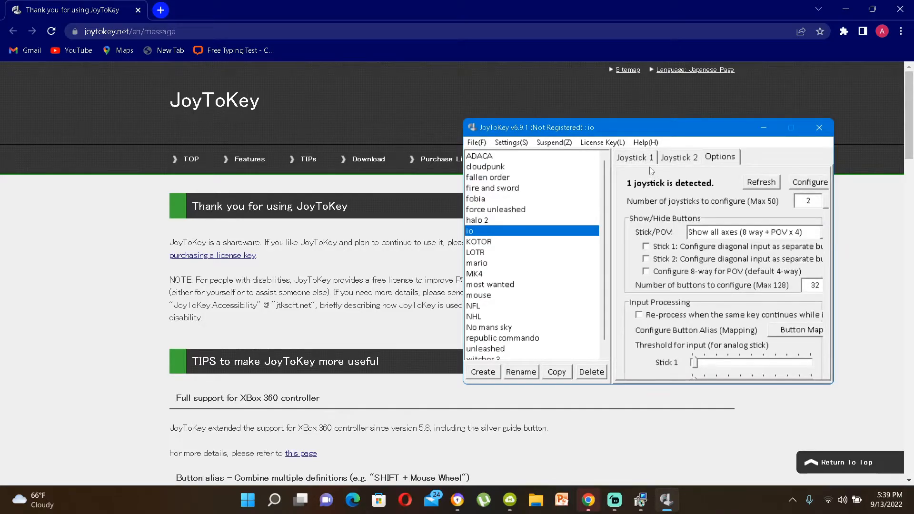
{"action": "left_click", "coordinate": [638, 160]}
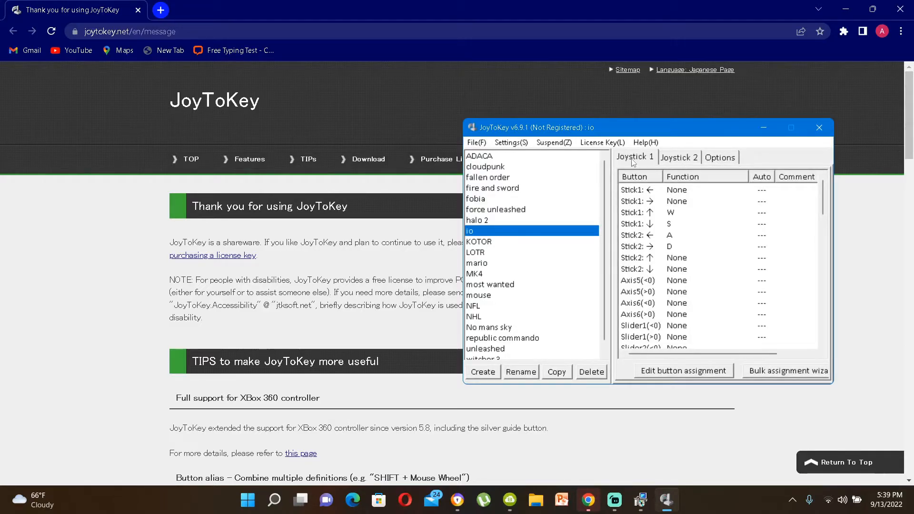
Step: Browse the full Joystick 1 assignment list with all axes shown
{"action": "scroll", "coordinate": [680, 275], "scroll_direction": "down", "scroll_amount": 8}
{"action": "scroll", "coordinate": [679, 275], "scroll_direction": "up", "scroll_amount": 8}
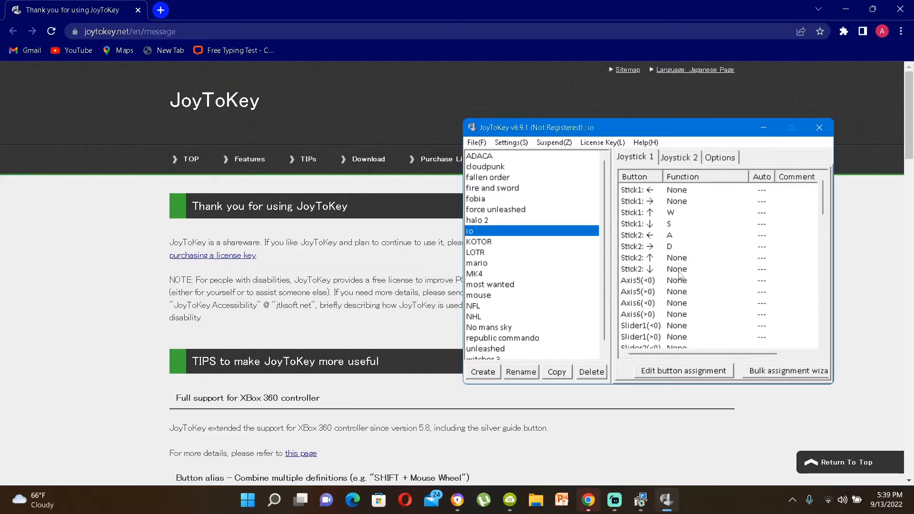
{"action": "left_click", "coordinate": [687, 163]}
{"action": "left_click", "coordinate": [629, 155]}
{"action": "scroll", "coordinate": [723, 289], "scroll_direction": "down", "scroll_amount": 4}
{"action": "scroll", "coordinate": [723, 289], "scroll_direction": "up", "scroll_amount": 4}
{"action": "scroll", "coordinate": [723, 289], "scroll_direction": "down", "scroll_amount": 5}
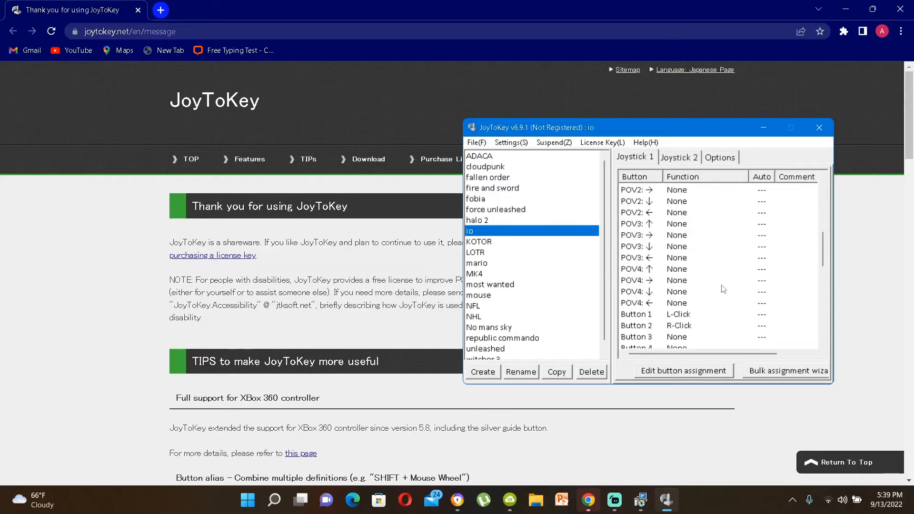
{"action": "scroll", "coordinate": [723, 289], "scroll_direction": "up", "scroll_amount": 5}
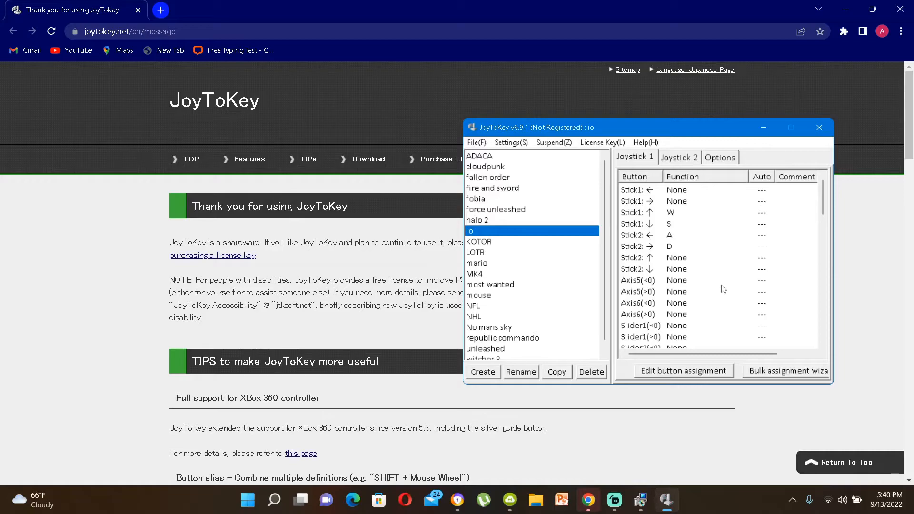
{"action": "scroll", "coordinate": [723, 289], "scroll_direction": "down", "scroll_amount": 3}
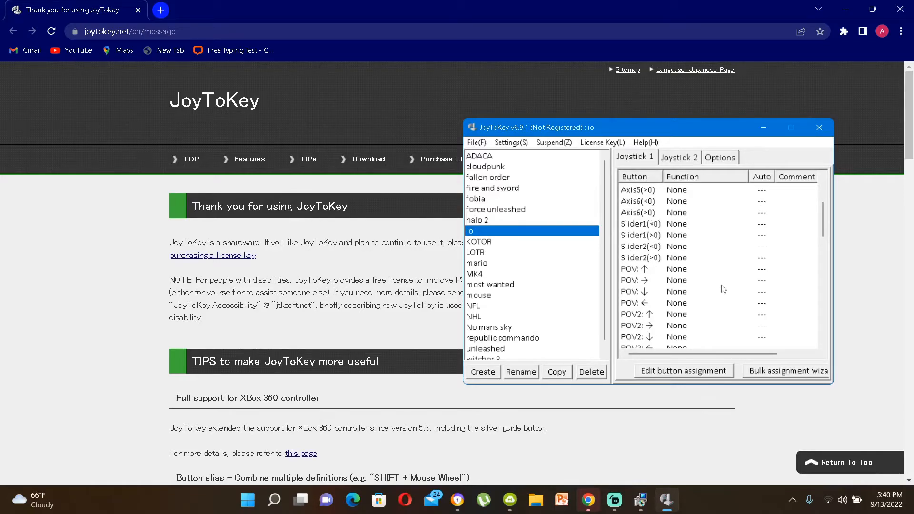
{"action": "scroll", "coordinate": [723, 289], "scroll_direction": "up", "scroll_amount": 3}
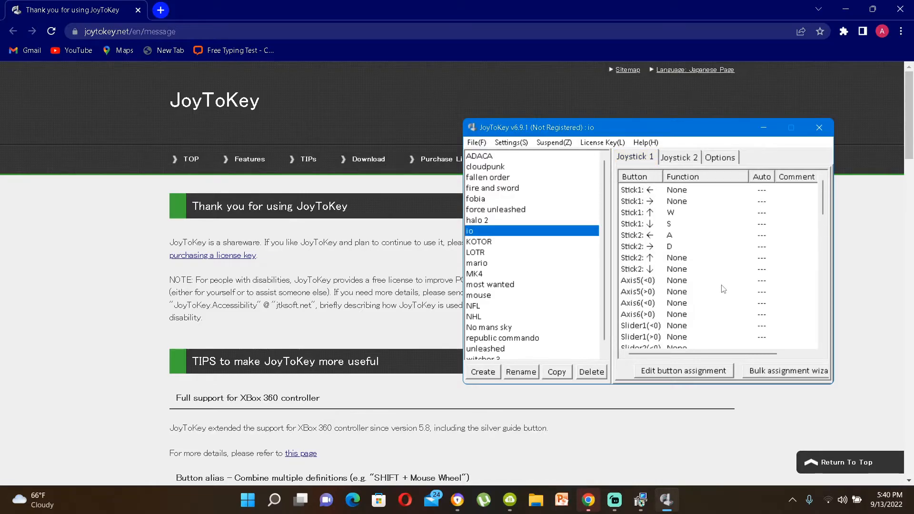
{"action": "scroll", "coordinate": [723, 289], "scroll_direction": "down", "scroll_amount": 4}
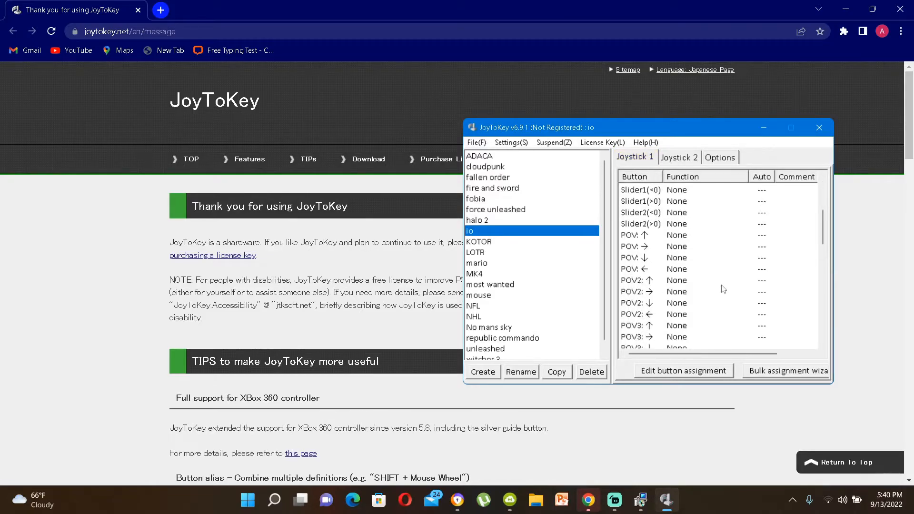
{"action": "scroll", "coordinate": [723, 289], "scroll_direction": "down", "scroll_amount": 6}
{"action": "scroll", "coordinate": [723, 289], "scroll_direction": "up", "scroll_amount": 1}
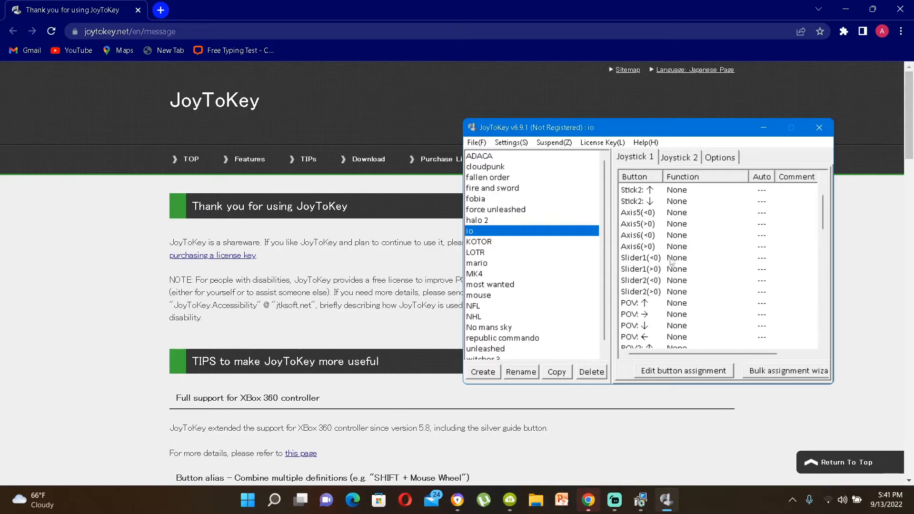
Step: Map Slider2(>0) to mouse movement right and Slider2(<0) to mouse movement left
{"action": "double_click", "coordinate": [676, 294]}
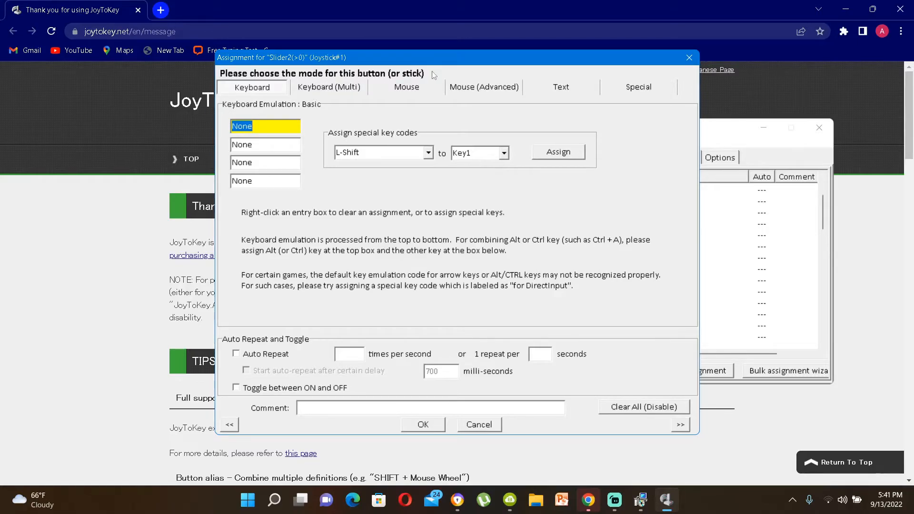
{"action": "left_click", "coordinate": [400, 93]}
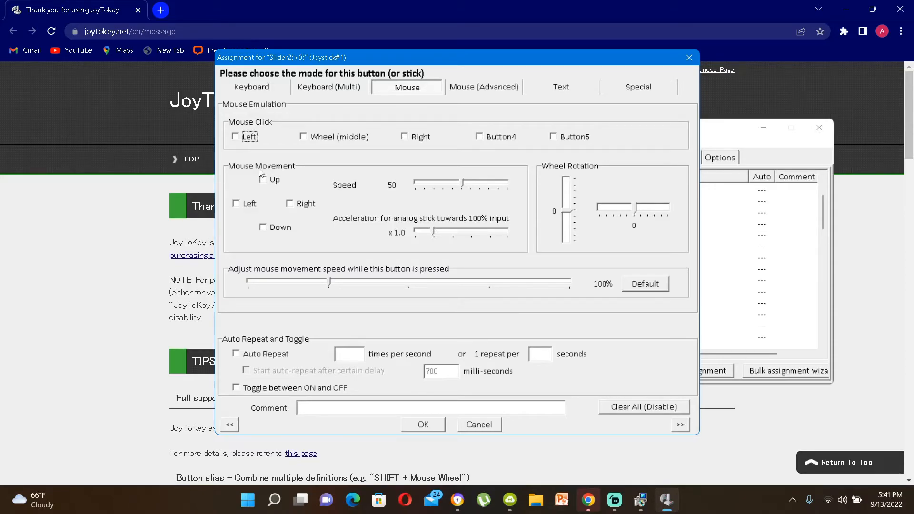
{"action": "left_click", "coordinate": [292, 205]}
{"action": "left_click", "coordinate": [414, 425]}
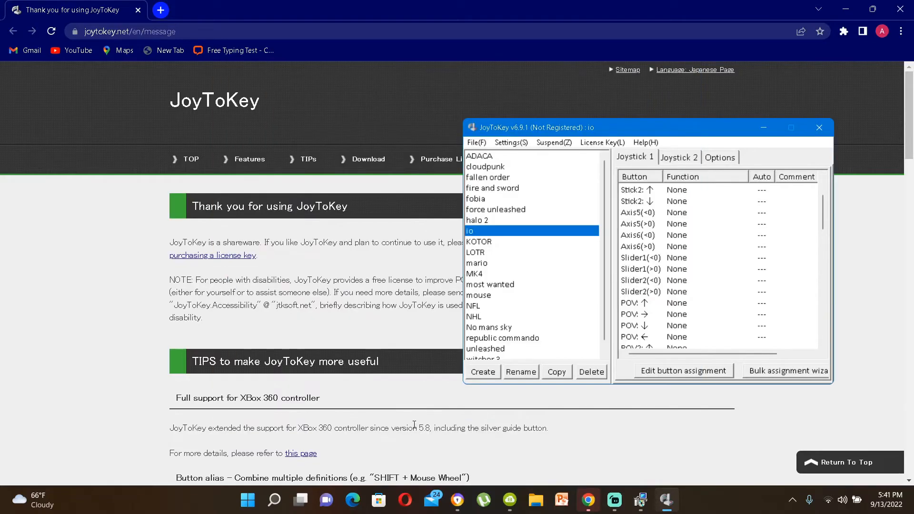
{"action": "double_click", "coordinate": [676, 280]}
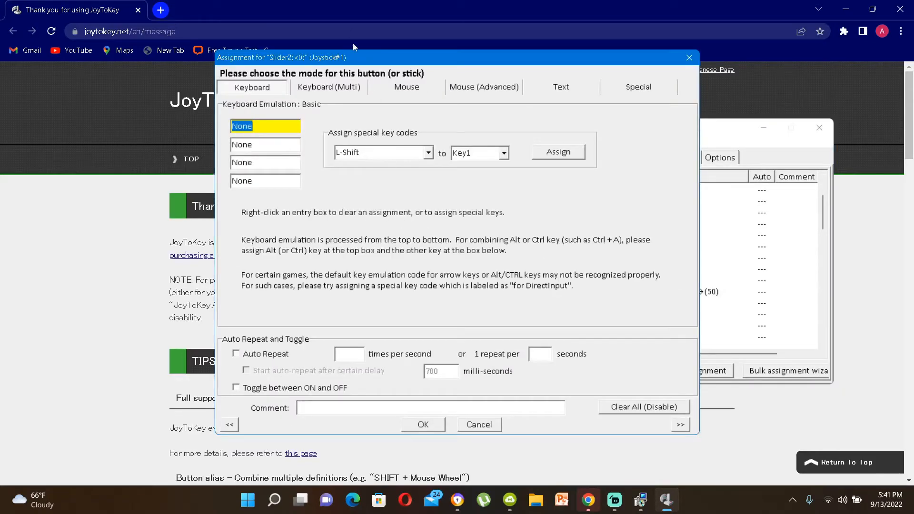
{"action": "left_click", "coordinate": [407, 87]}
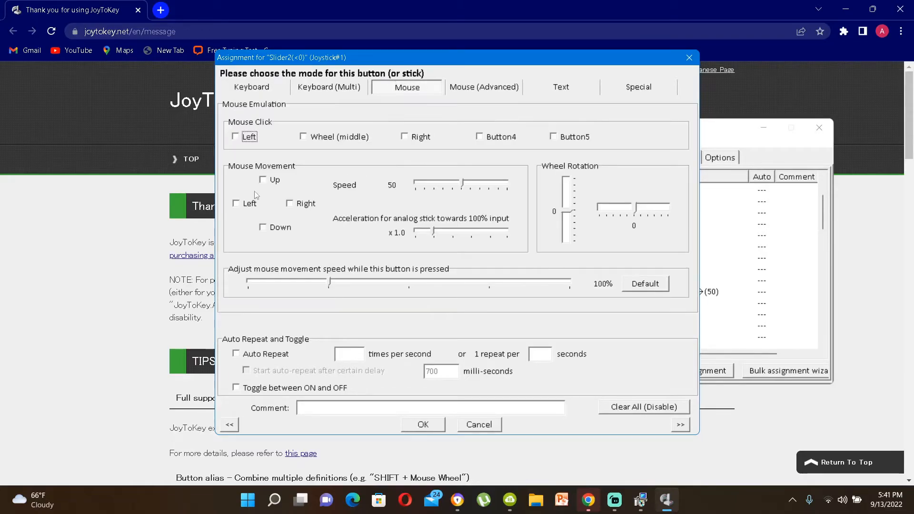
{"action": "left_click", "coordinate": [236, 203]}
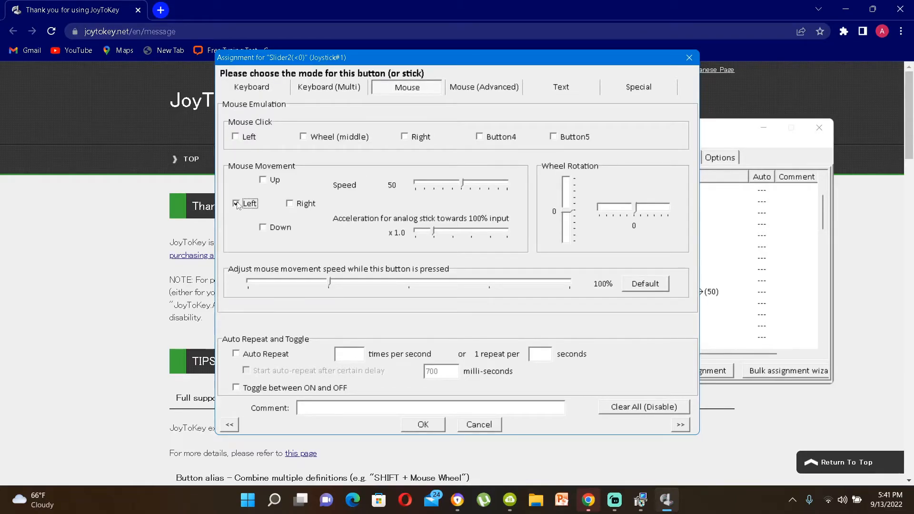
{"action": "left_click", "coordinate": [422, 424]}
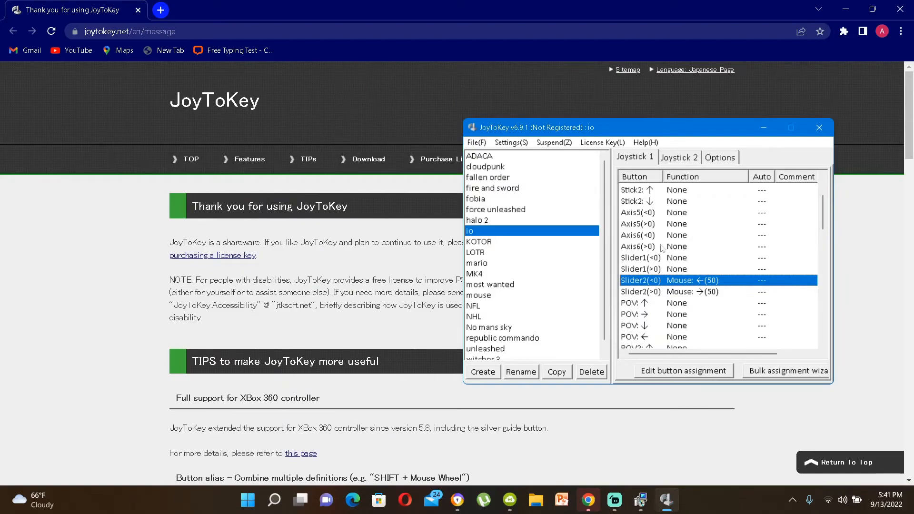
Step: Map Axis5(<0) to mouse movement up and Axis5(>0) to mouse movement down
{"action": "double_click", "coordinate": [680, 214]}
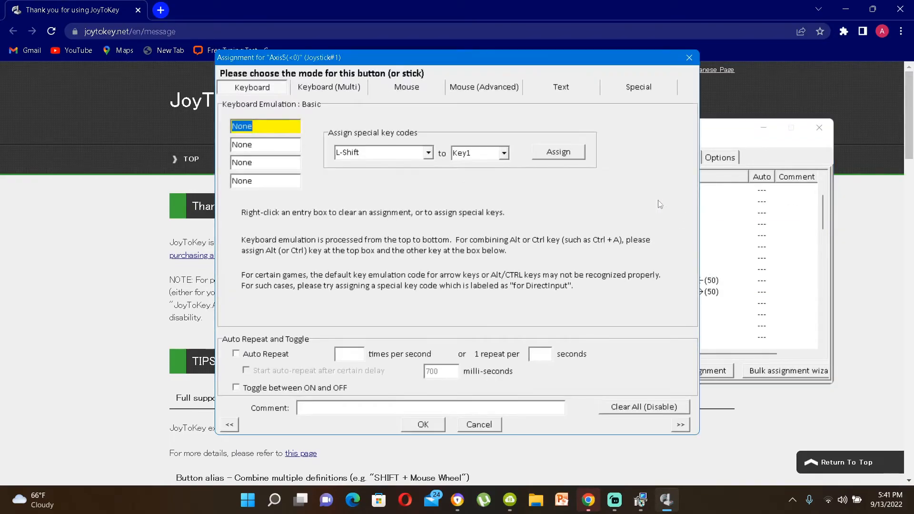
{"action": "left_click", "coordinate": [403, 89]}
{"action": "left_click", "coordinate": [264, 181]}
{"action": "left_click", "coordinate": [434, 427]}
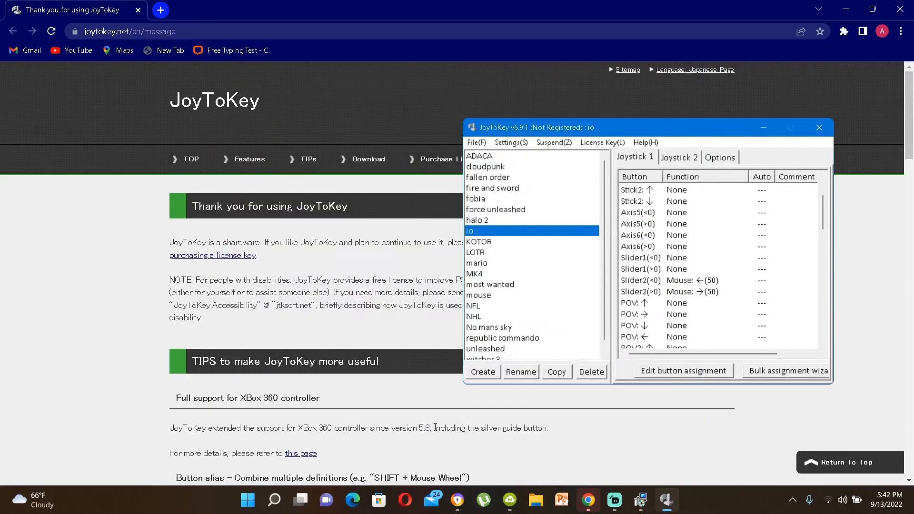
{"action": "double_click", "coordinate": [686, 225]}
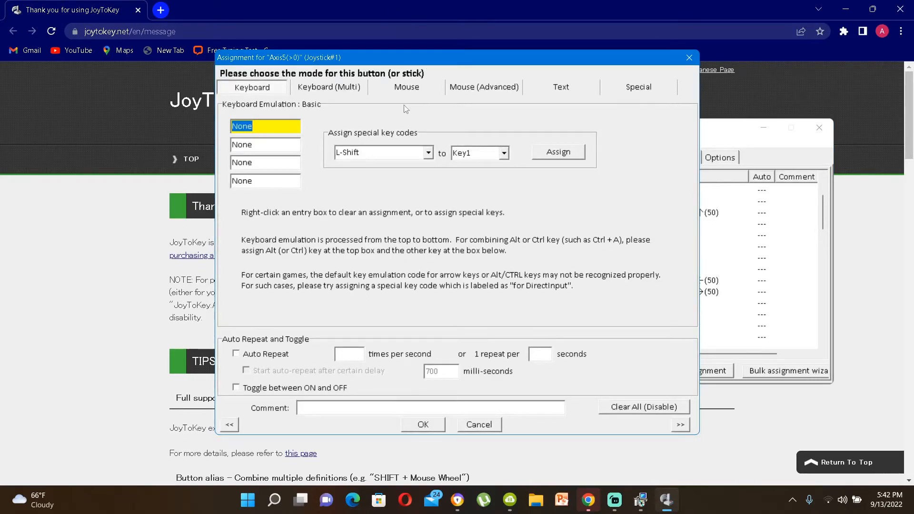
{"action": "left_click", "coordinate": [410, 91]}
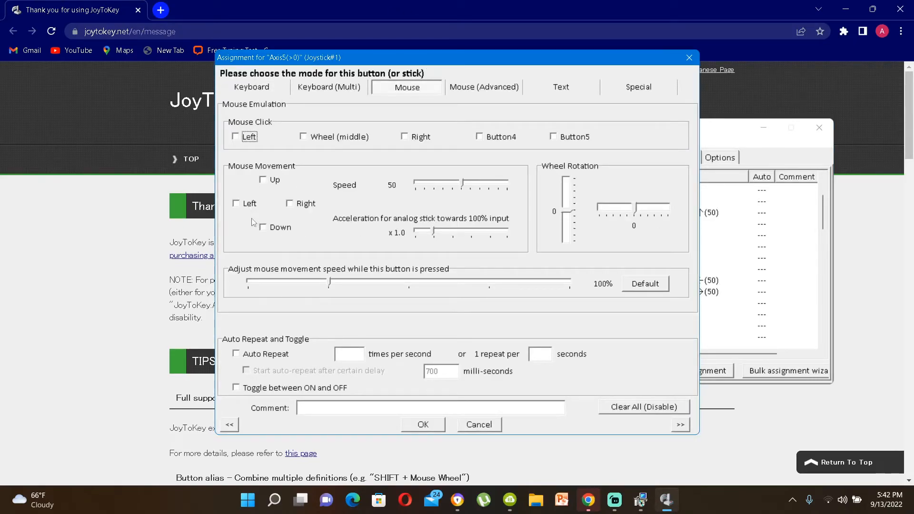
{"action": "left_click", "coordinate": [263, 227]}
{"action": "left_click", "coordinate": [424, 424]}
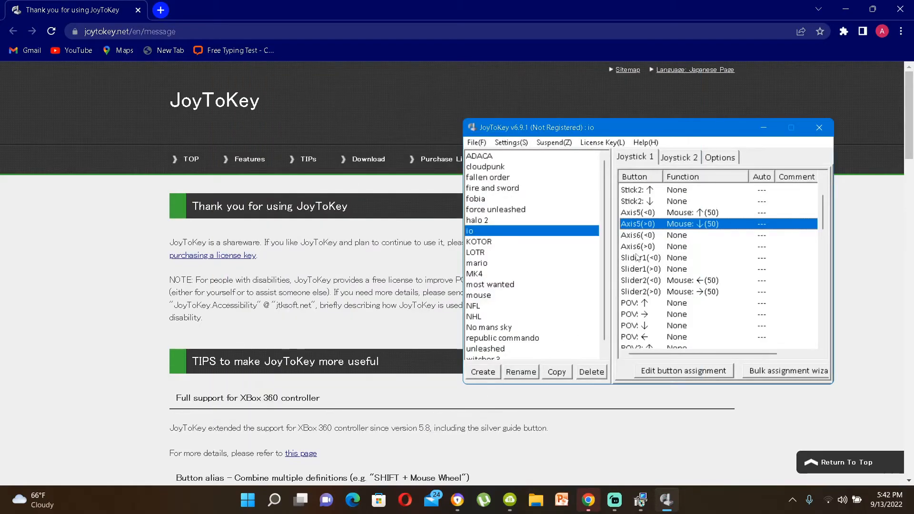
Step: Review the io profile's Joystick 1 assignments and compare them with the fallen order profile
{"action": "scroll", "coordinate": [688, 269], "scroll_direction": "up", "scroll_amount": 2}
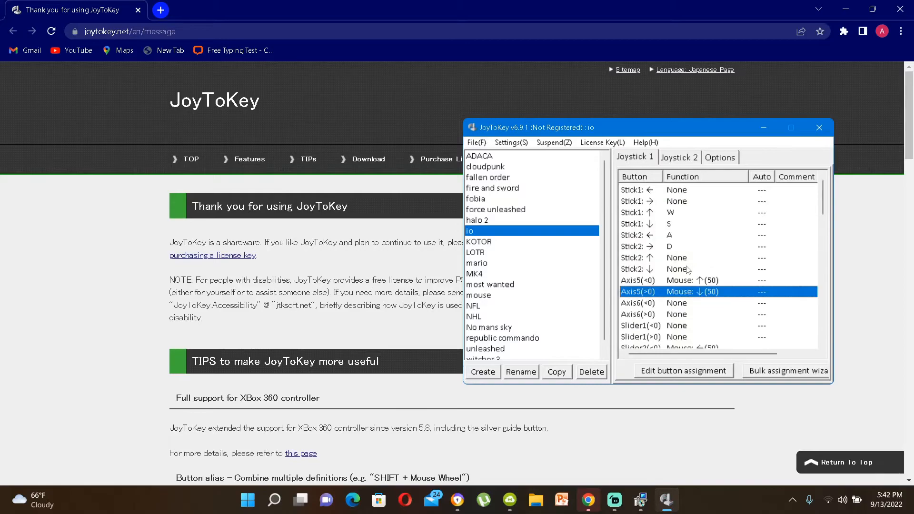
{"action": "scroll", "coordinate": [688, 270], "scroll_direction": "down", "scroll_amount": 7}
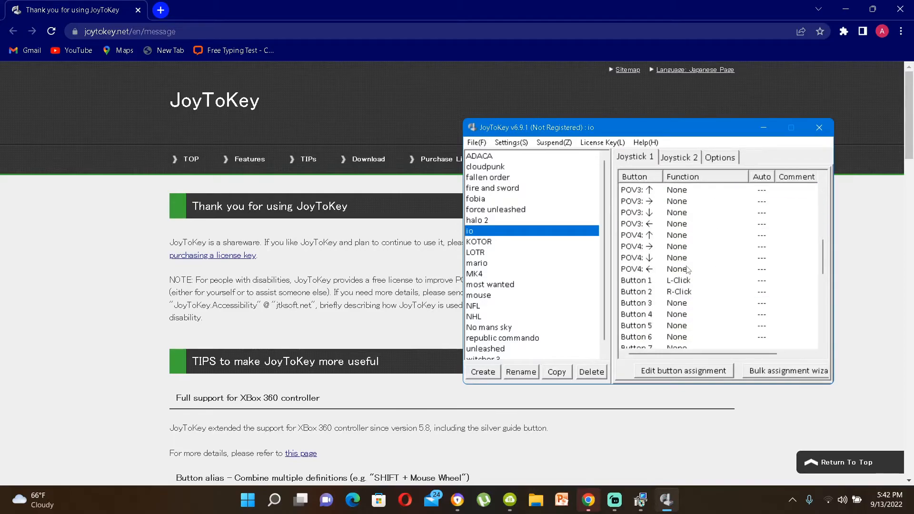
{"action": "scroll", "coordinate": [688, 270], "scroll_direction": "up", "scroll_amount": 7}
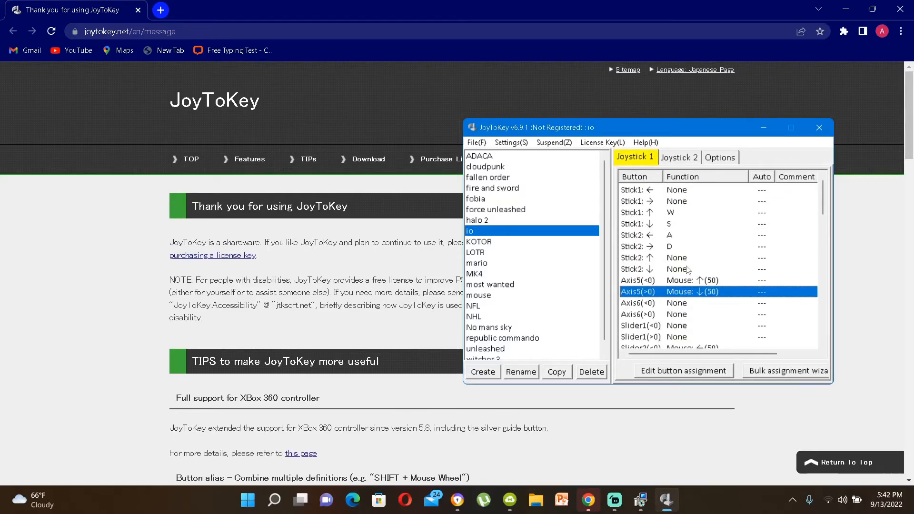
{"action": "scroll", "coordinate": [688, 270], "scroll_direction": "down", "scroll_amount": 7}
{"action": "scroll", "coordinate": [687, 270], "scroll_direction": "down", "scroll_amount": 6}
{"action": "scroll", "coordinate": [688, 270], "scroll_direction": "up", "scroll_amount": 6}
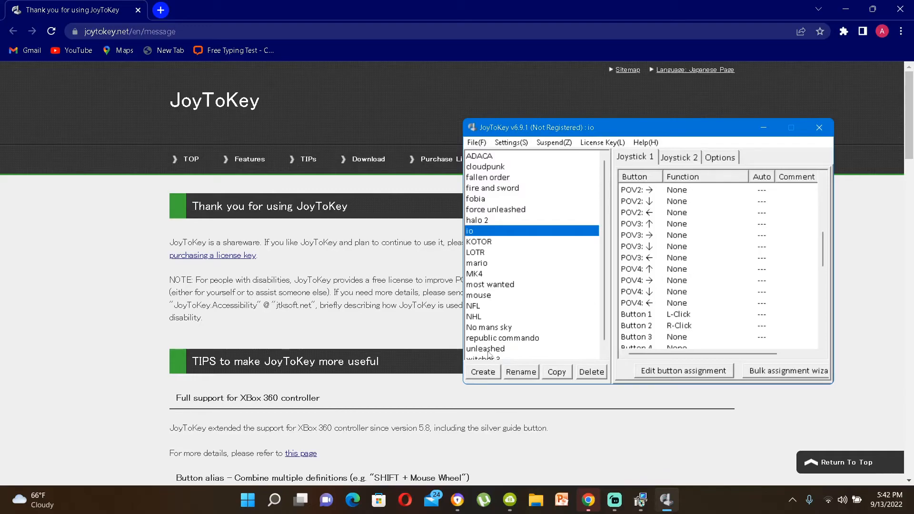
{"action": "scroll", "coordinate": [490, 355], "scroll_direction": "down", "scroll_amount": 1}
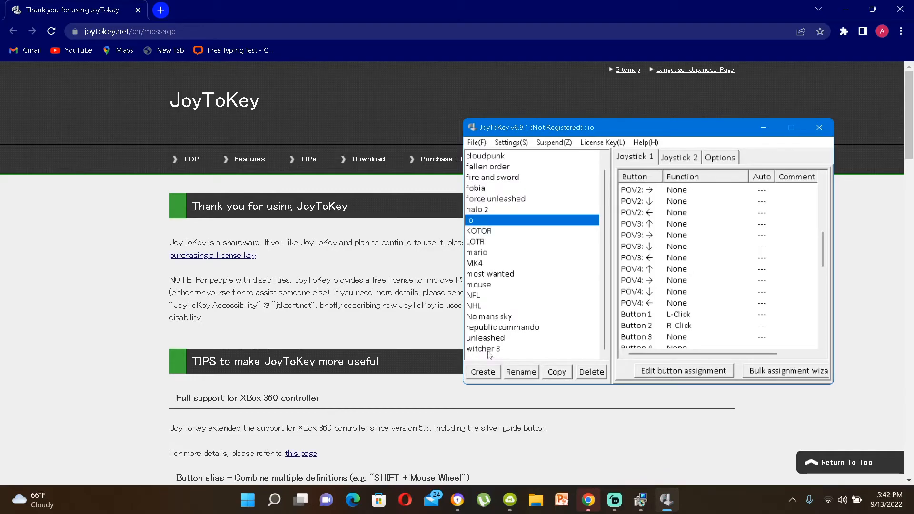
{"action": "scroll", "coordinate": [489, 354], "scroll_direction": "up", "scroll_amount": 1}
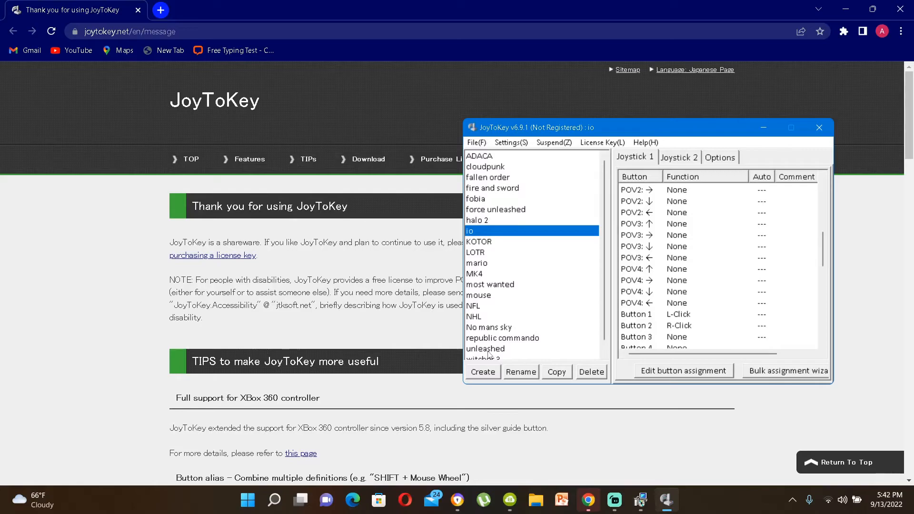
{"action": "left_click", "coordinate": [484, 179]}
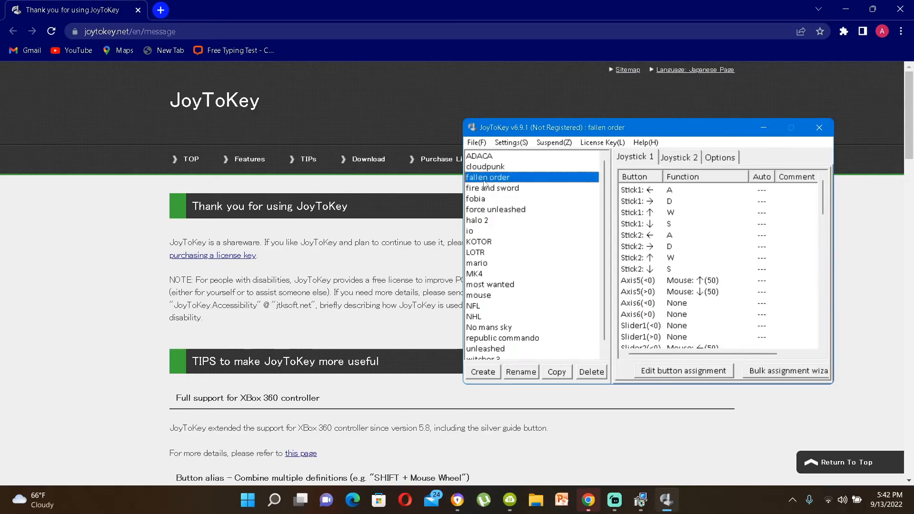
{"action": "scroll", "coordinate": [687, 245], "scroll_direction": "down", "scroll_amount": 1}
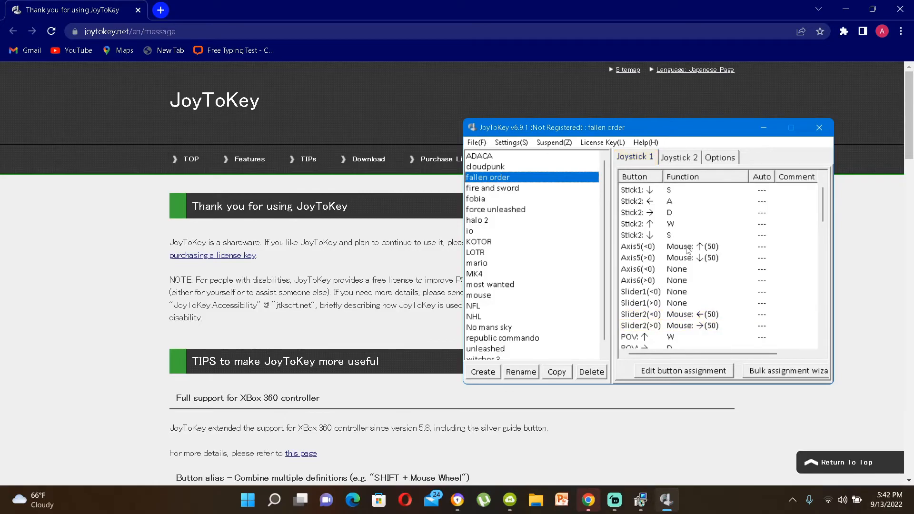
Step: Review the fallen order profile's stick and POV assignments, opening the Stick1 up and POV up assignment dialogs
{"action": "scroll", "coordinate": [687, 250], "scroll_direction": "up", "scroll_amount": 1}
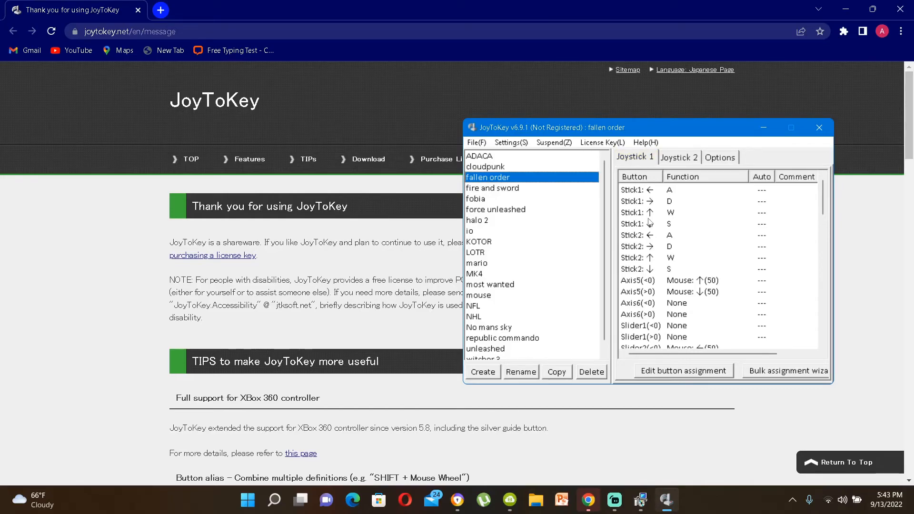
{"action": "scroll", "coordinate": [685, 329], "scroll_direction": "down", "scroll_amount": 3}
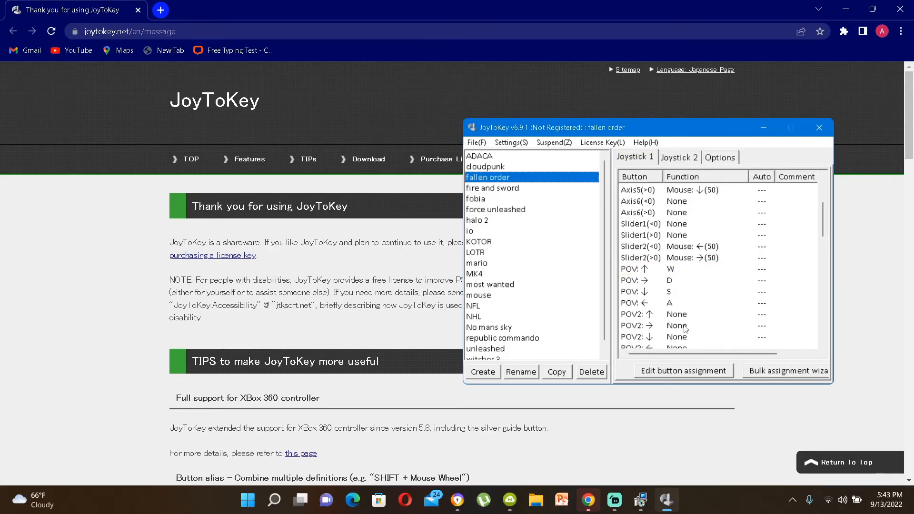
{"action": "scroll", "coordinate": [685, 329], "scroll_direction": "up", "scroll_amount": 3}
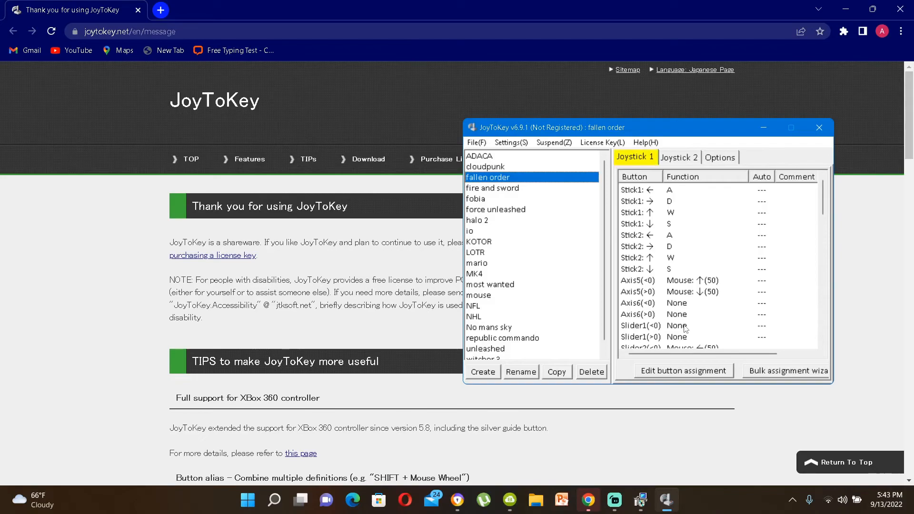
{"action": "double_click", "coordinate": [647, 214]}
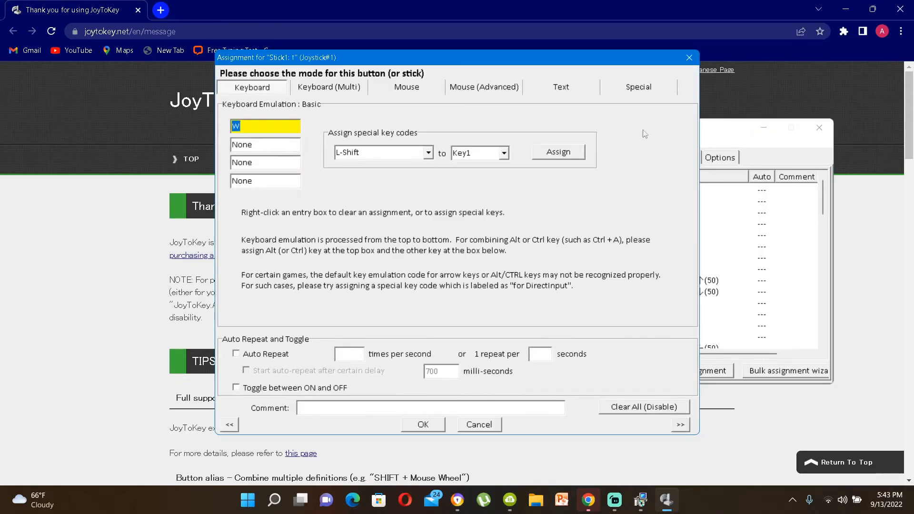
{"action": "left_click", "coordinate": [688, 57]}
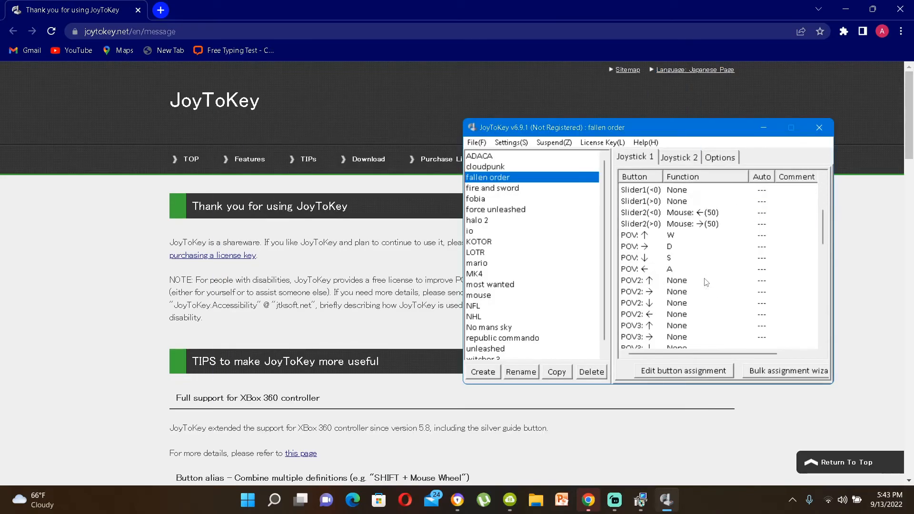
{"action": "double_click", "coordinate": [657, 236]}
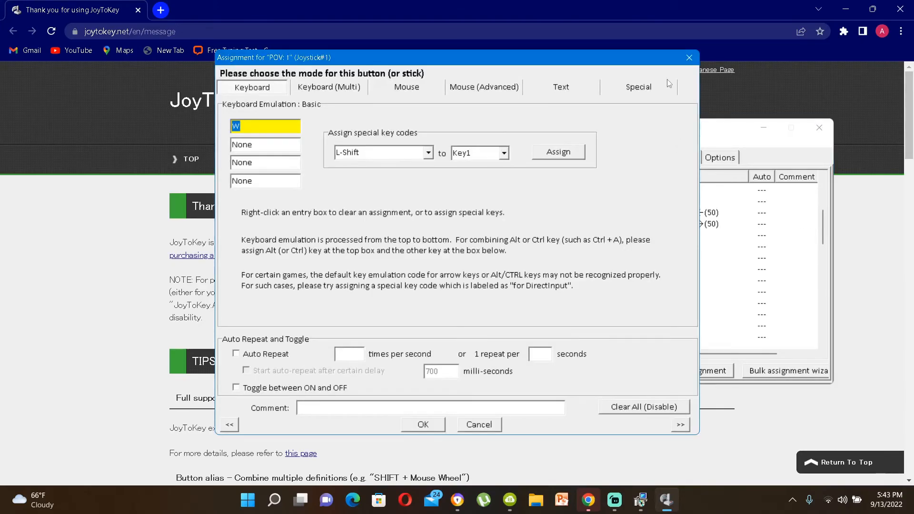
{"action": "left_click", "coordinate": [689, 57]}
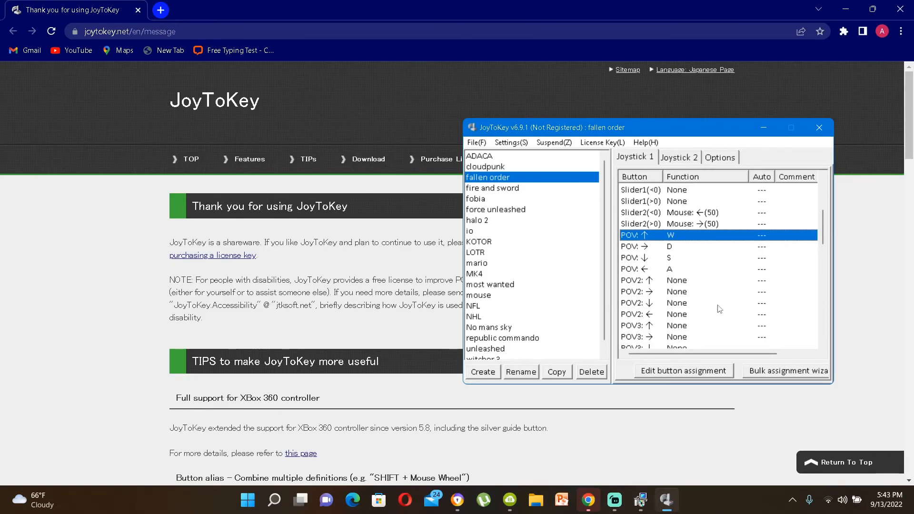
{"action": "scroll", "coordinate": [719, 309], "scroll_direction": "down", "scroll_amount": 2}
{"action": "scroll", "coordinate": [719, 309], "scroll_direction": "up", "scroll_amount": 5}
{"action": "scroll", "coordinate": [719, 309], "scroll_direction": "down", "scroll_amount": 3}
{"action": "scroll", "coordinate": [720, 309], "scroll_direction": "down", "scroll_amount": 4}
{"action": "scroll", "coordinate": [719, 309], "scroll_direction": "down", "scroll_amount": 5}
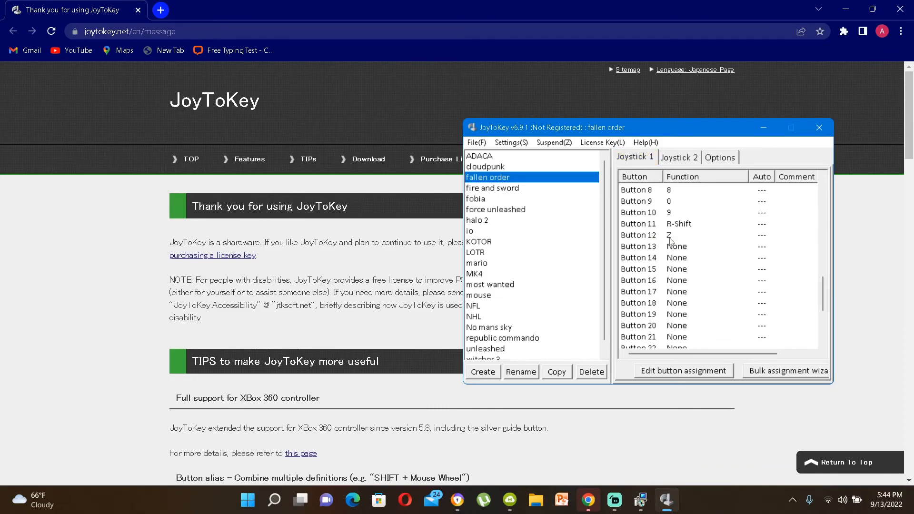
Step: Exit JoyToKey and switch to Streamlabs Desktop
{"action": "left_click", "coordinate": [483, 143]}
{"action": "left_click", "coordinate": [698, 131]}
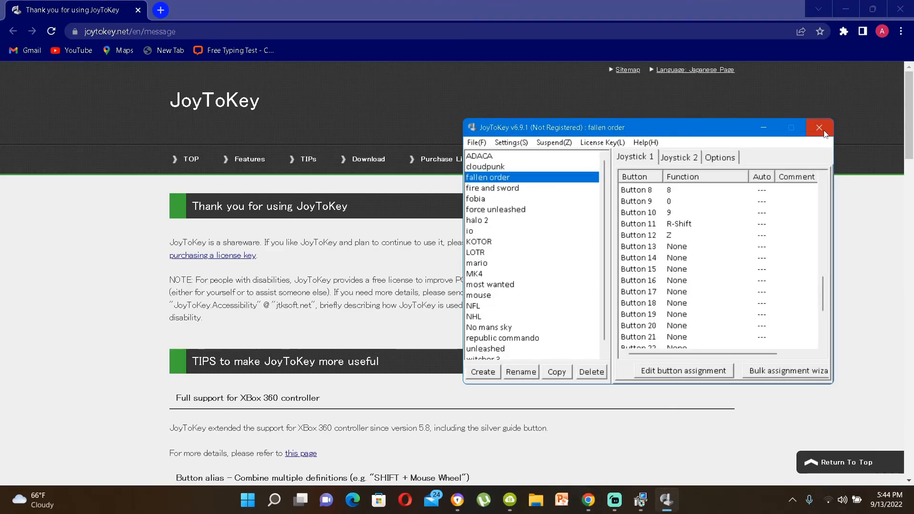
{"action": "left_click", "coordinate": [477, 143]}
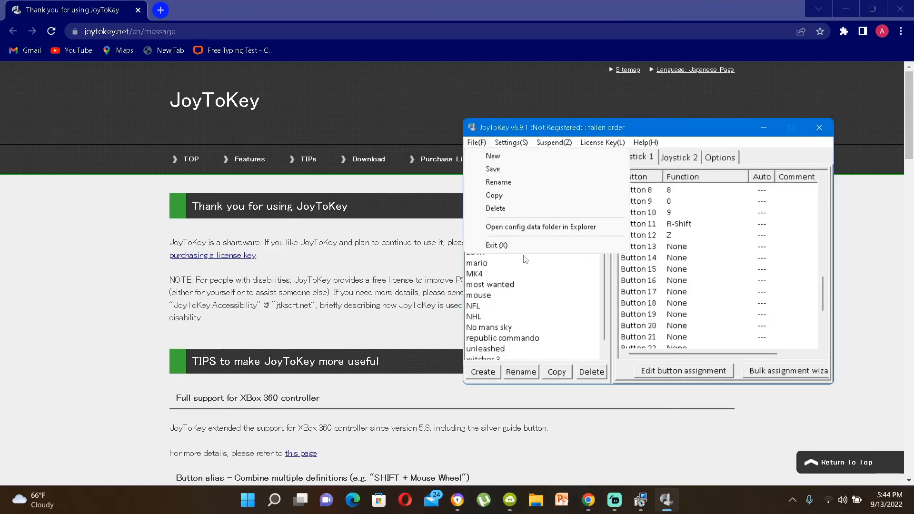
{"action": "left_click", "coordinate": [523, 245]}
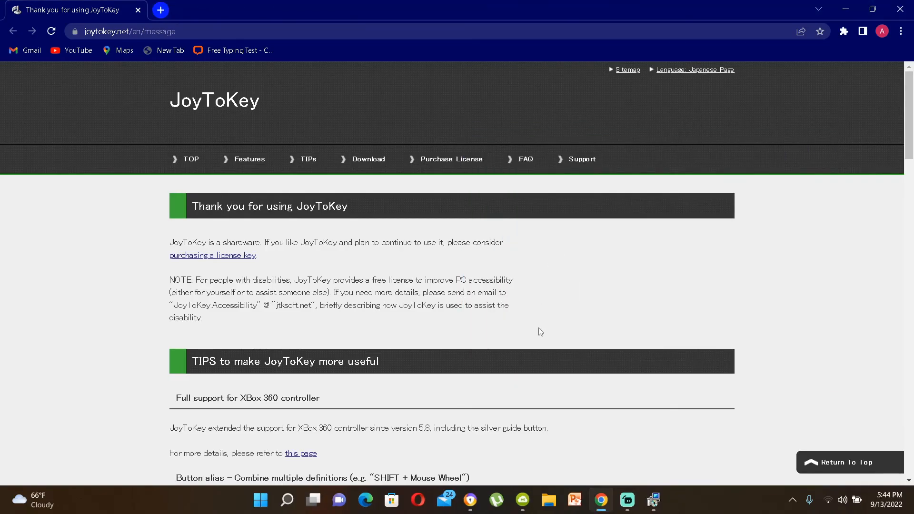
{"action": "left_click", "coordinate": [629, 500]}
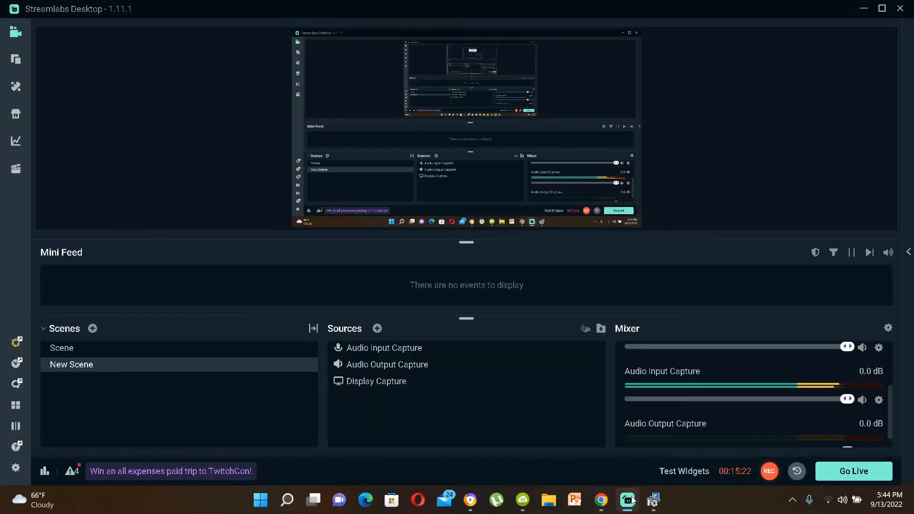